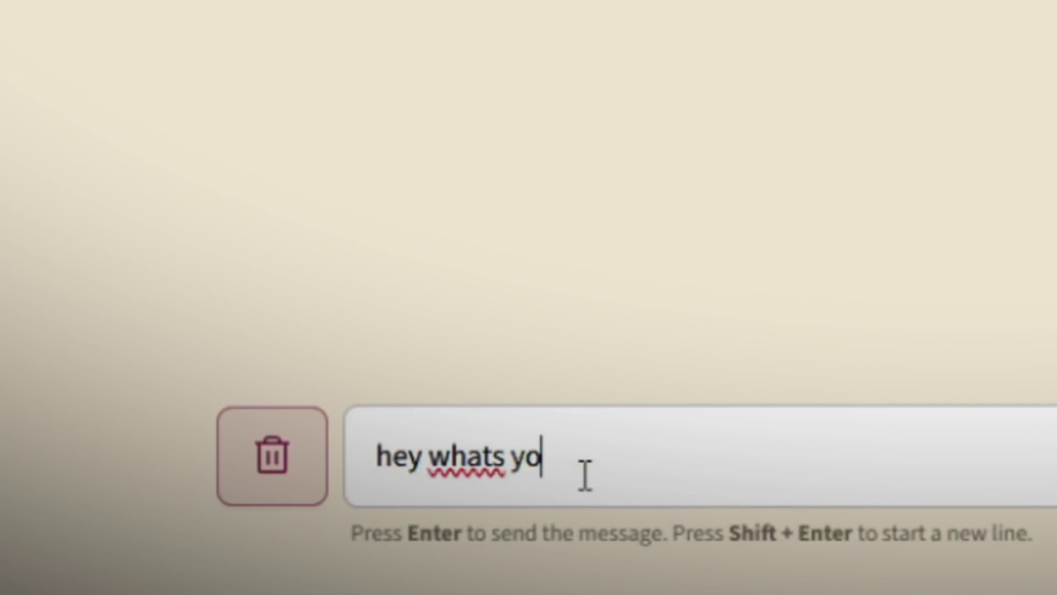
type("ur name")
Ask emma her name, then send her 'im feeling lonely'.
key("Return")
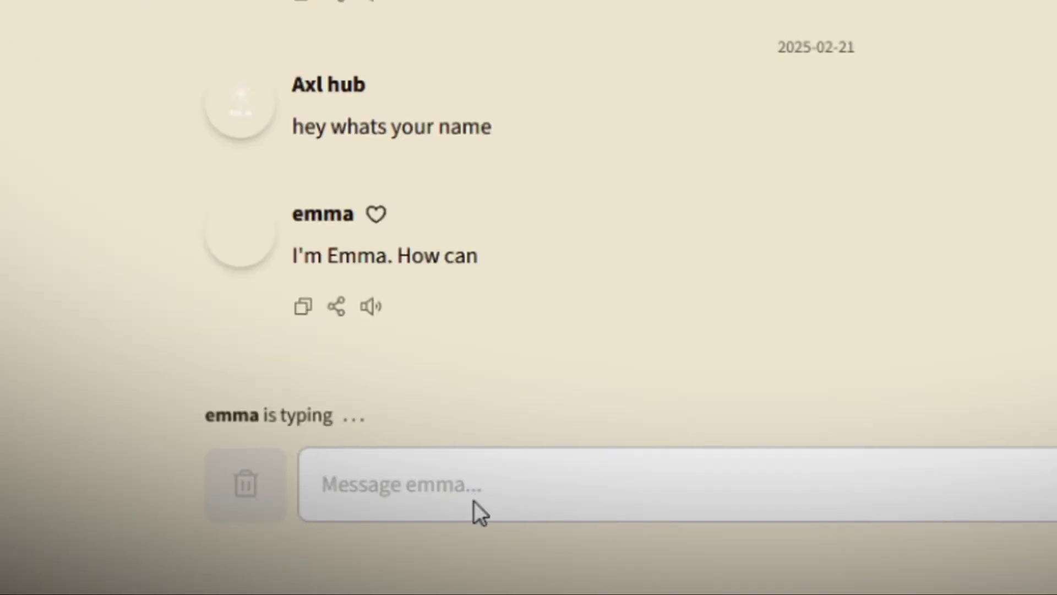
type("im feeling lone")
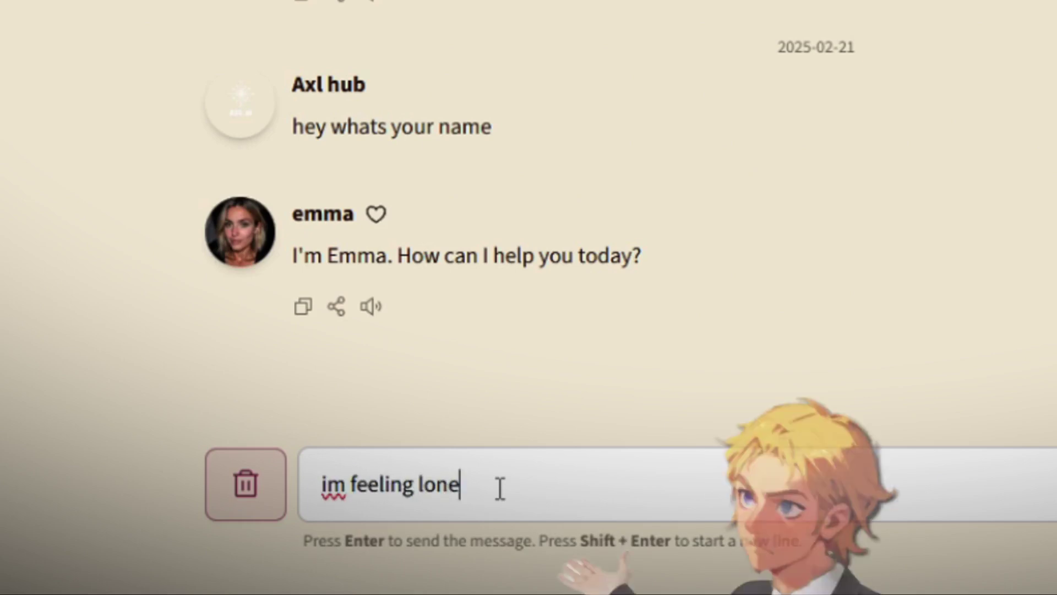
type("ly")
key("Return")
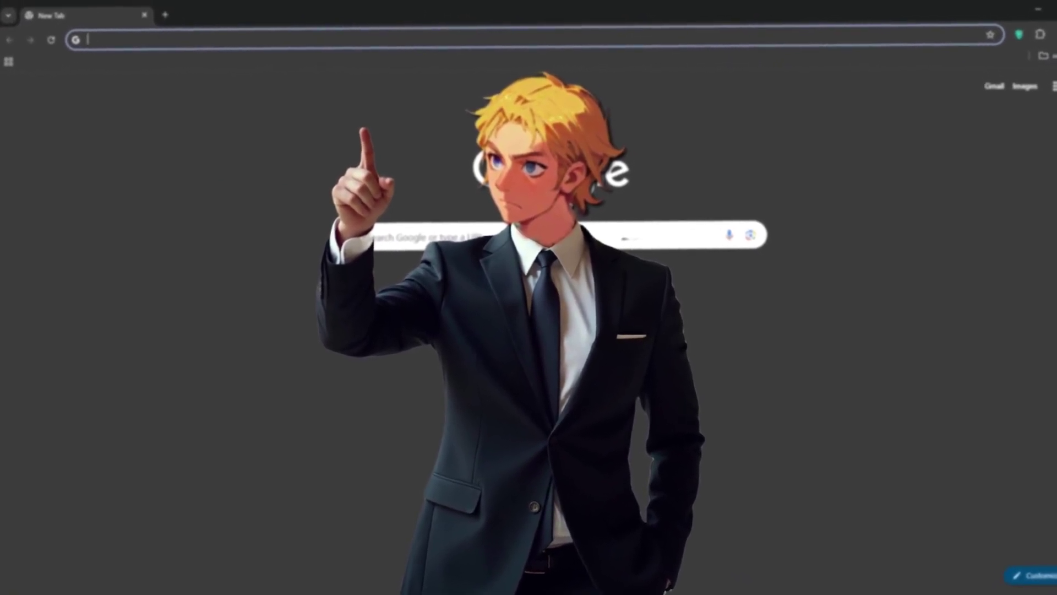
type("sensay i")
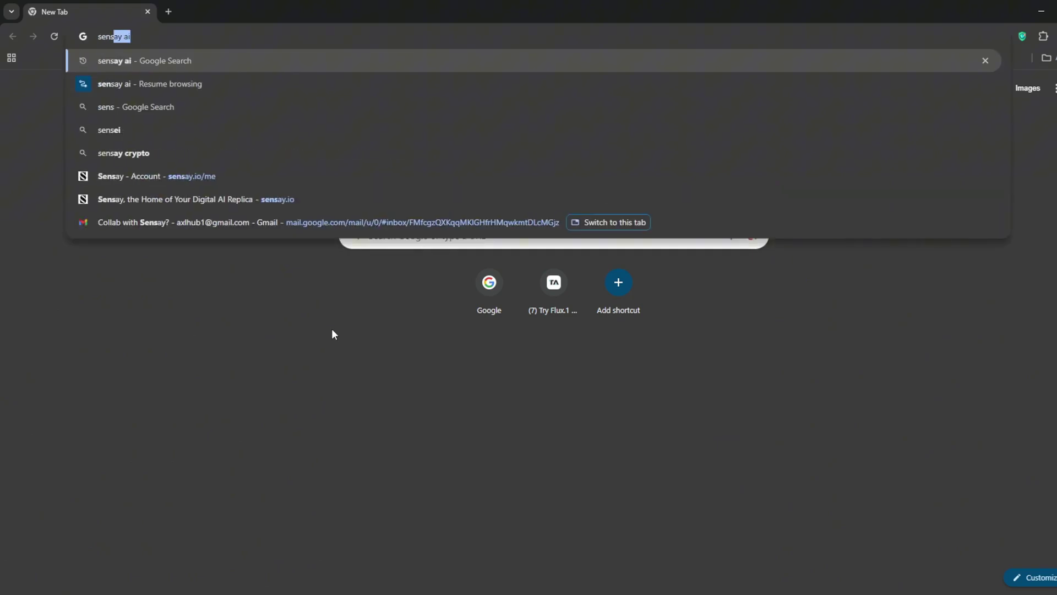
type("o")
Search for 'sensay io' and load the sensay.io home page.
key("Return")
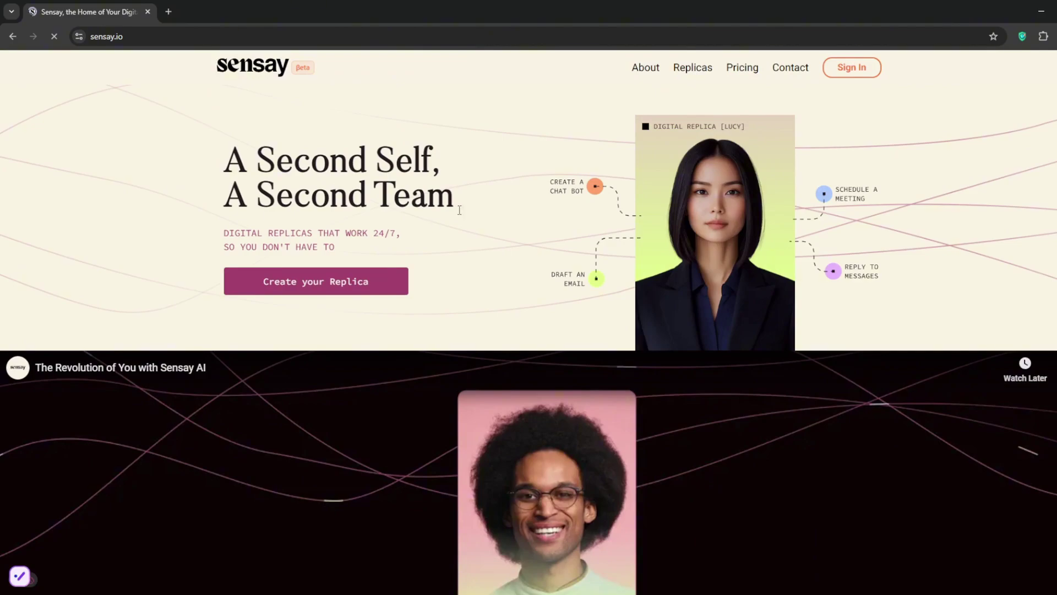
scroll(486, 213, "down", 1)
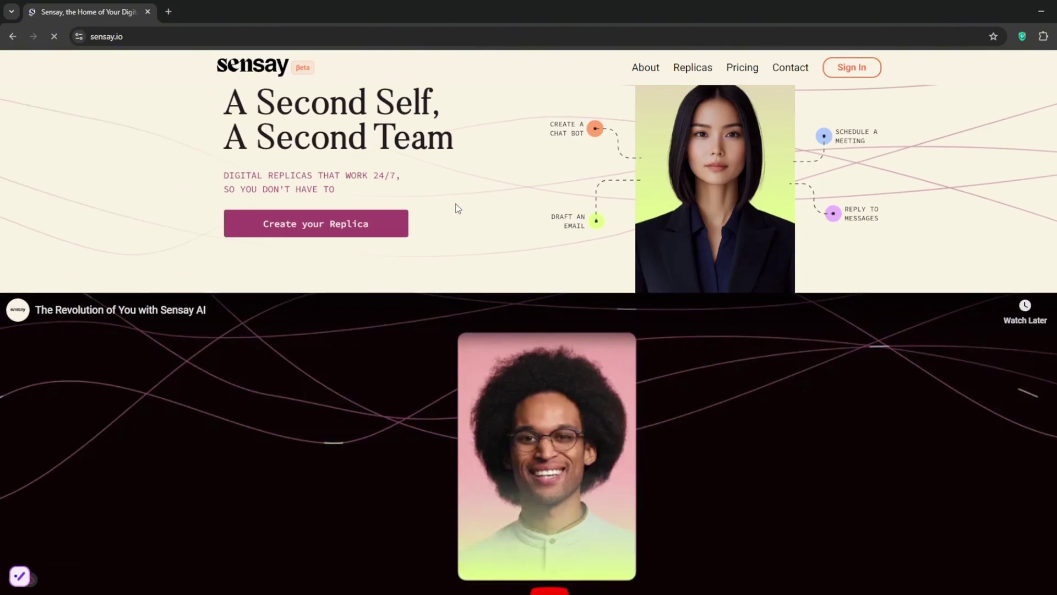
left_click_drag(220, 179, 391, 176)
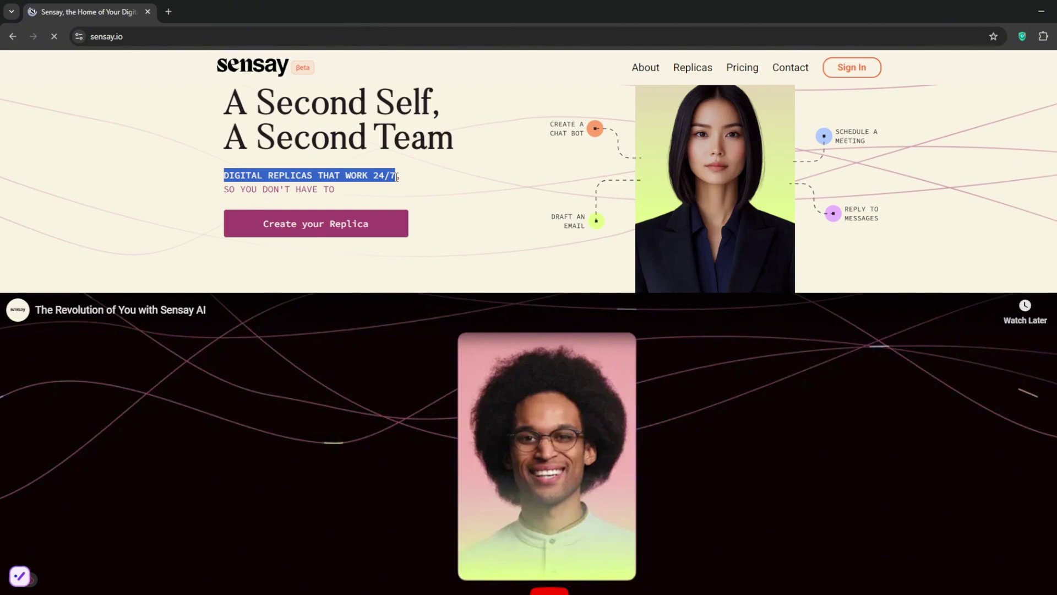
scroll(398, 176, "up", 1)
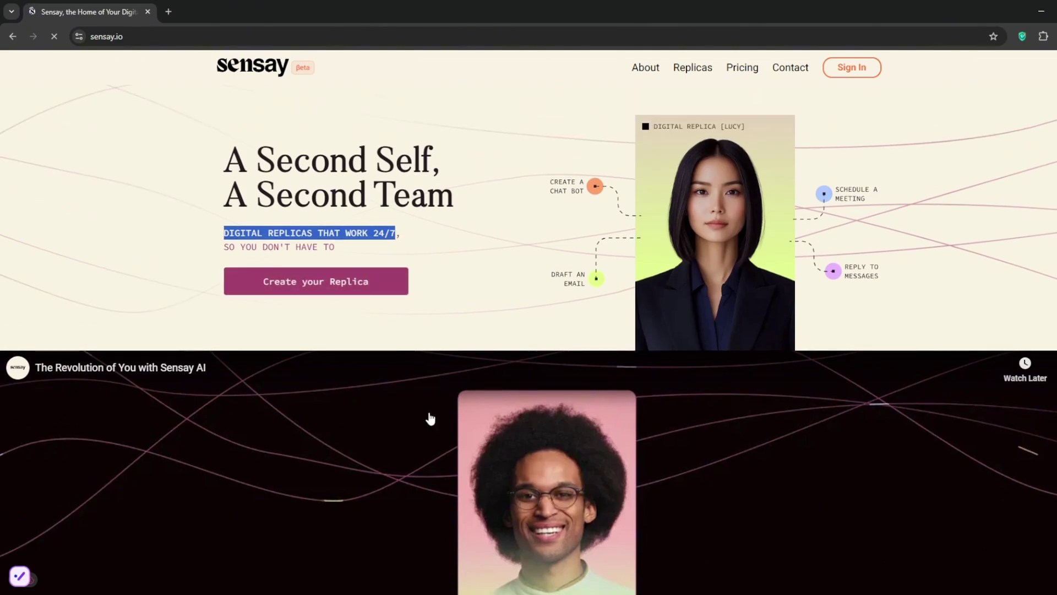
scroll(562, 339, "down", 3)
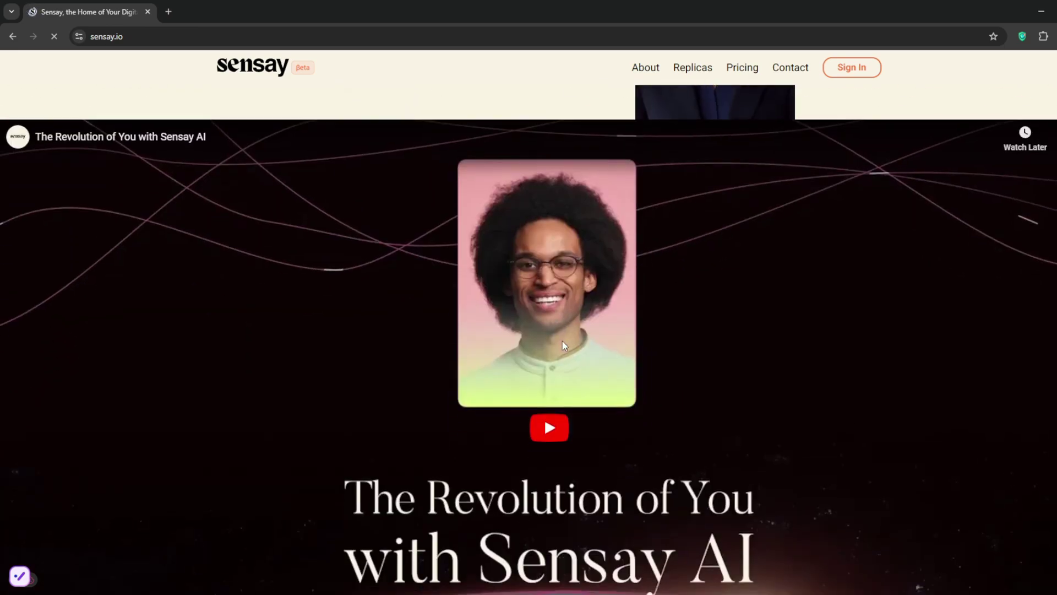
scroll(562, 345, "down", 1)
scroll(642, 382, "down", 2)
scroll(647, 420, "up", 1)
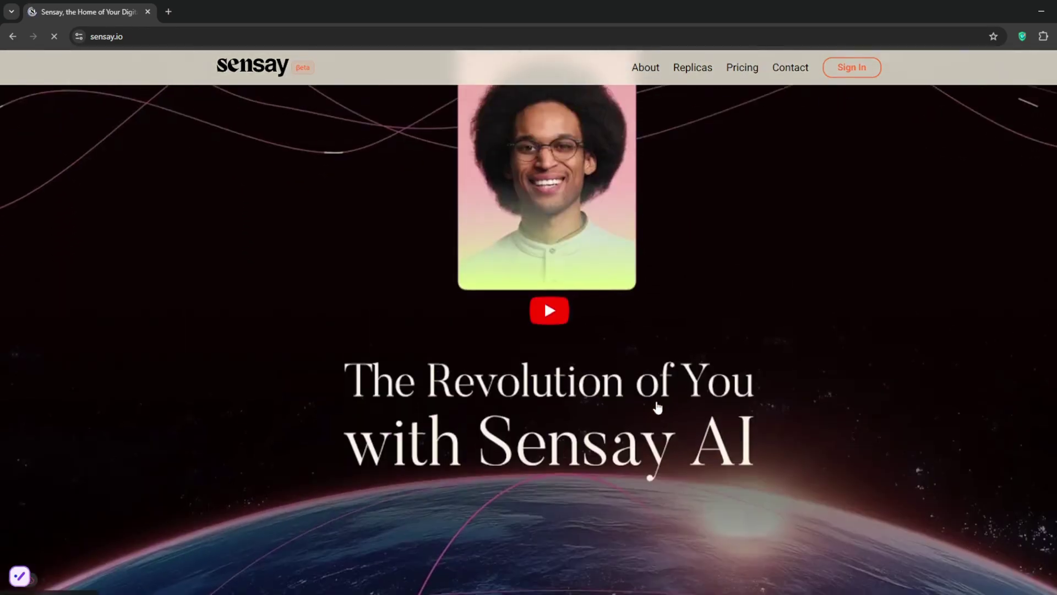
scroll(657, 407, "down", 5)
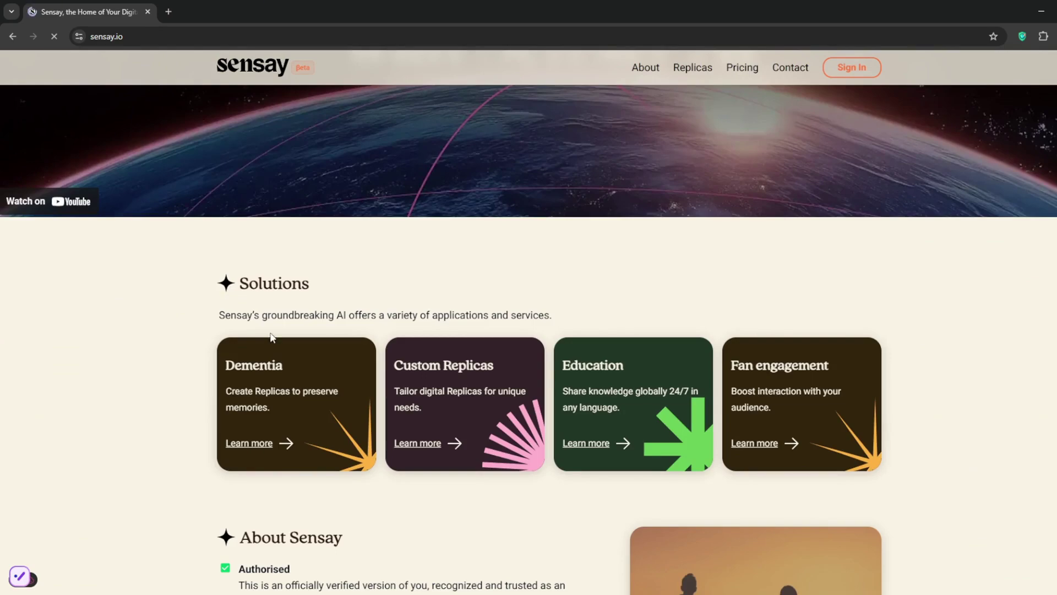
left_click_drag(225, 366, 630, 364)
left_click_drag(732, 365, 828, 365)
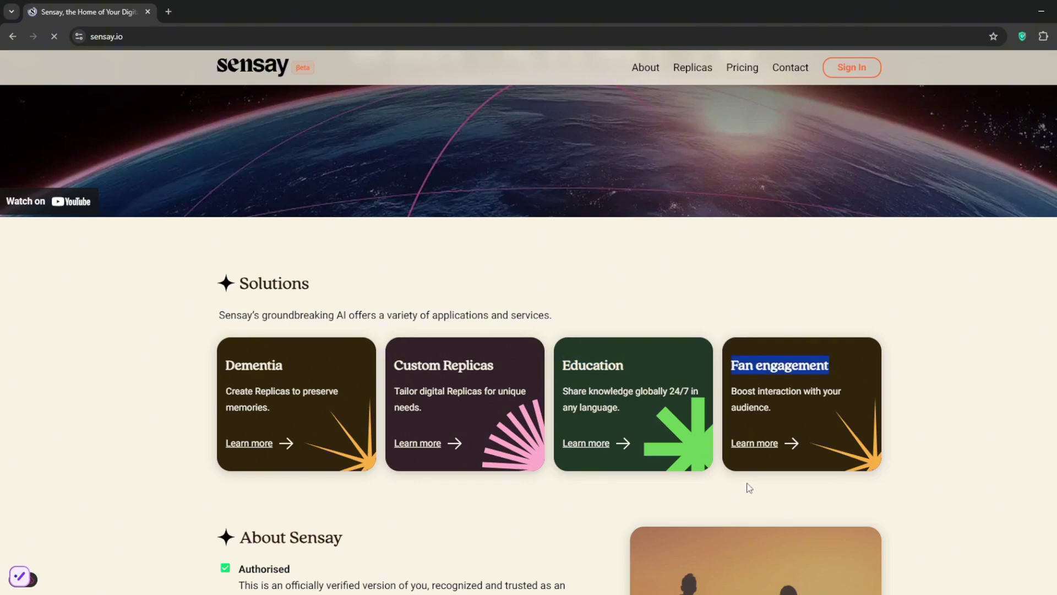
left_click_drag(746, 486, 758, 430)
left_click(845, 288)
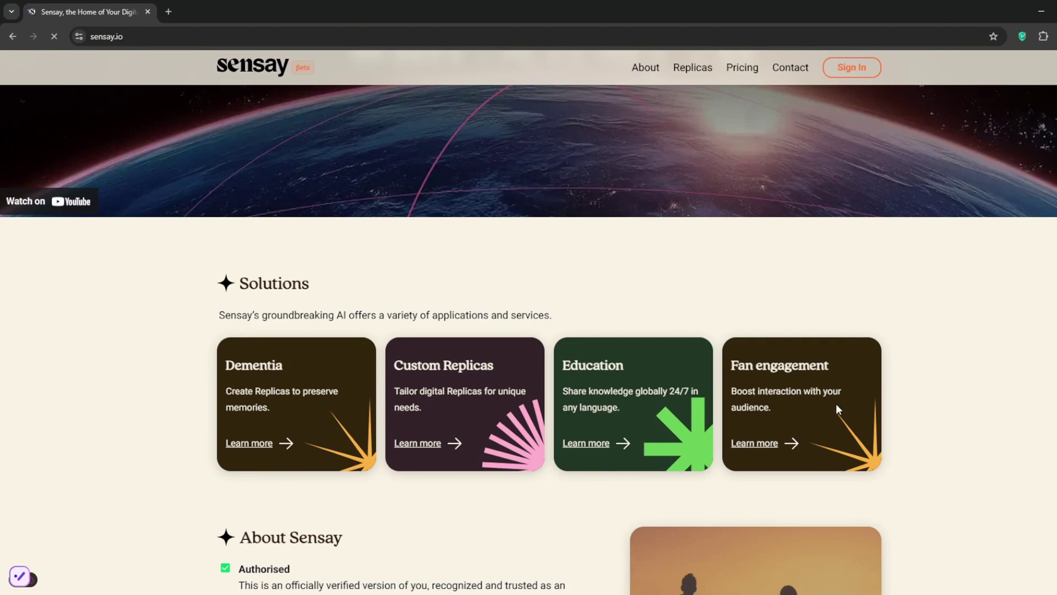
scroll(836, 404, "down", 2)
scroll(800, 386, "down", 2)
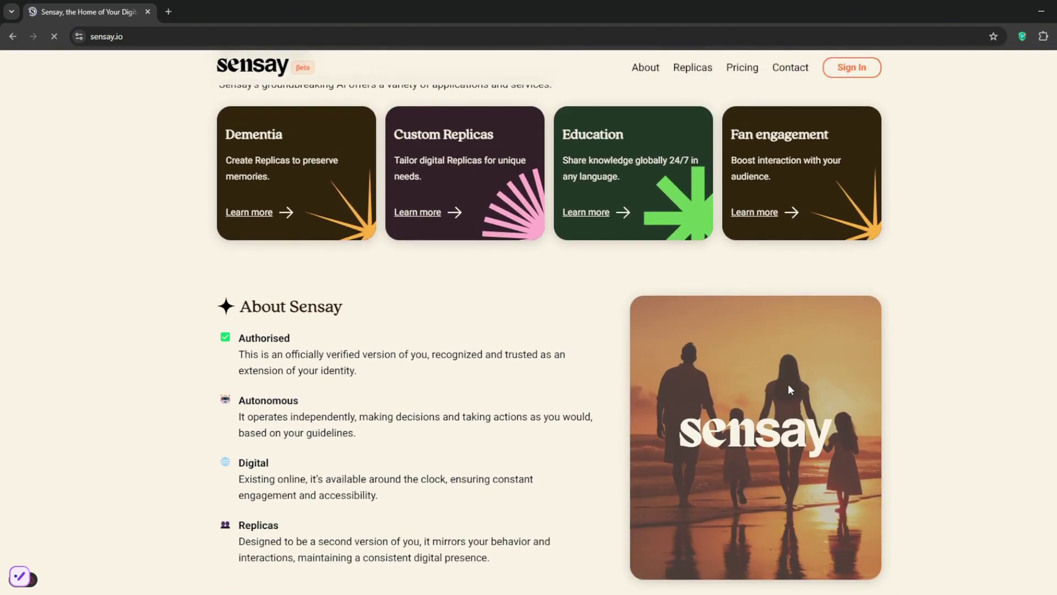
scroll(405, 379, "down", 2)
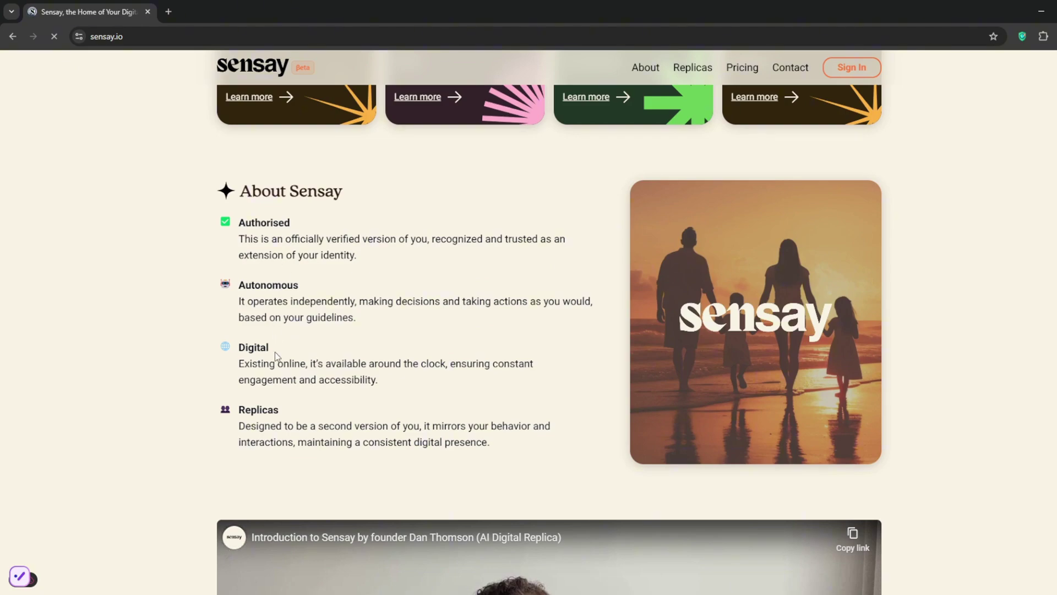
scroll(266, 353, "down", 2)
scroll(306, 306, "down", 2)
scroll(303, 281, "down", 4)
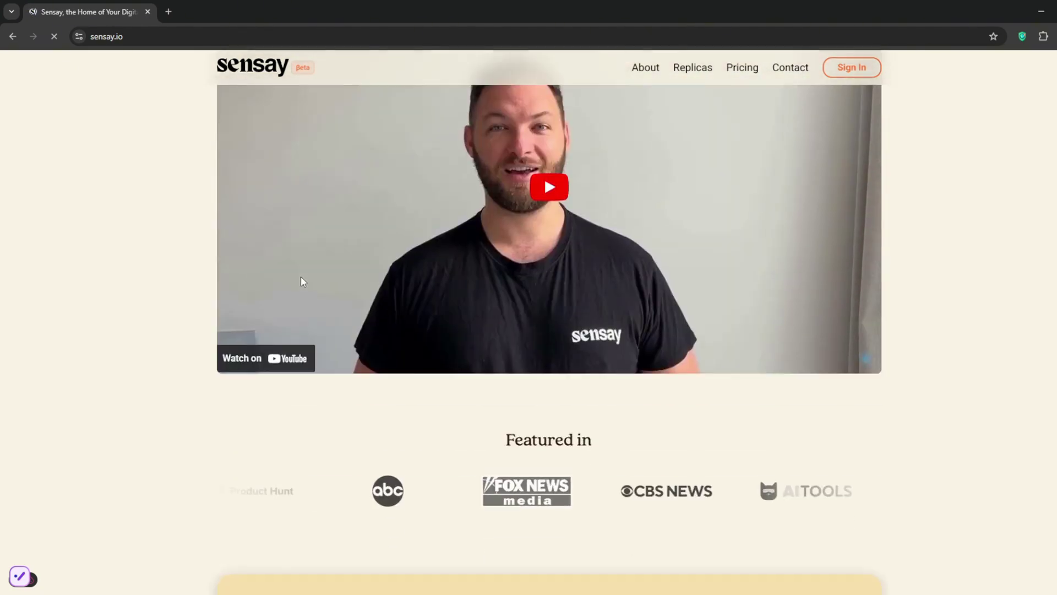
scroll(301, 282, "down", 3)
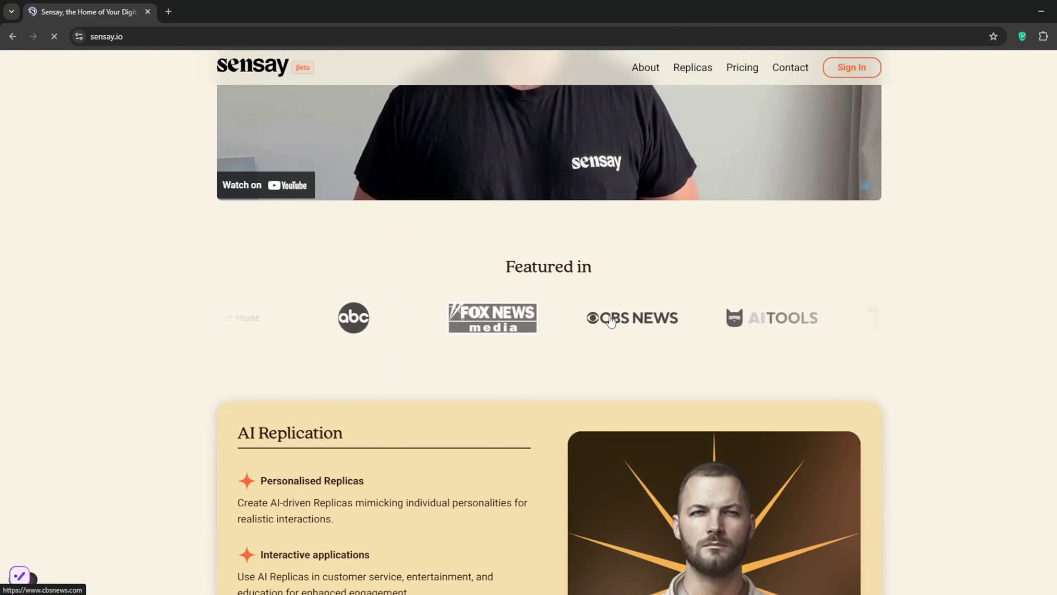
scroll(651, 319, "down", 2)
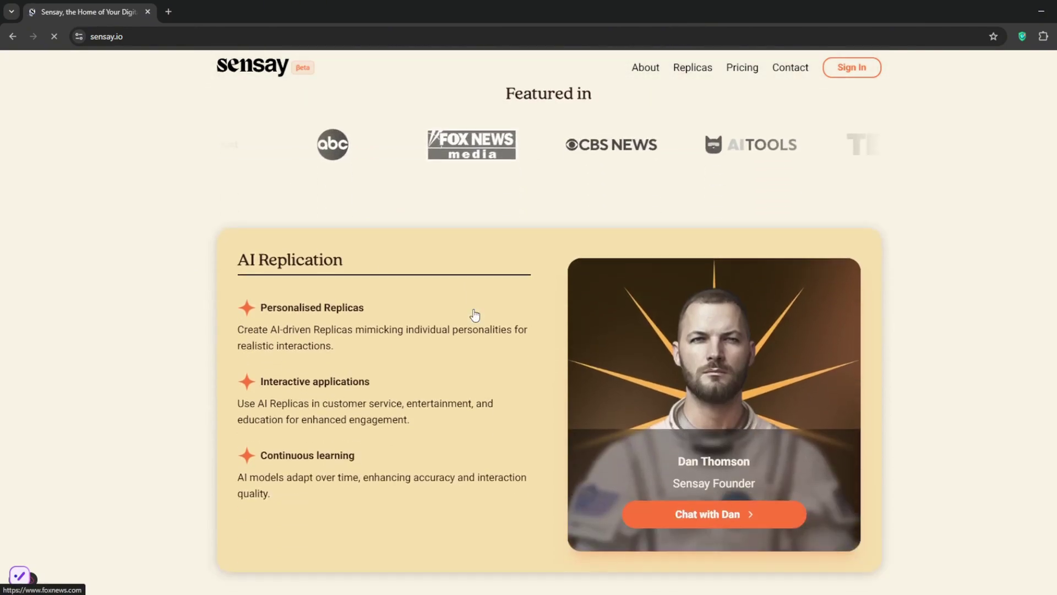
scroll(341, 322, "down", 6)
scroll(248, 306, "down", 4)
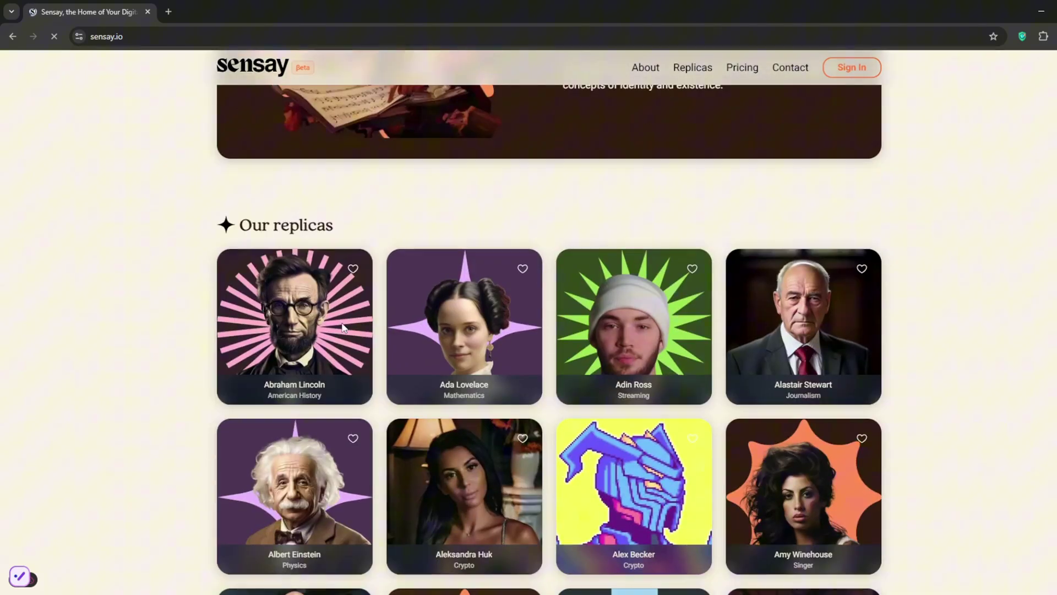
scroll(174, 296, "down", 1)
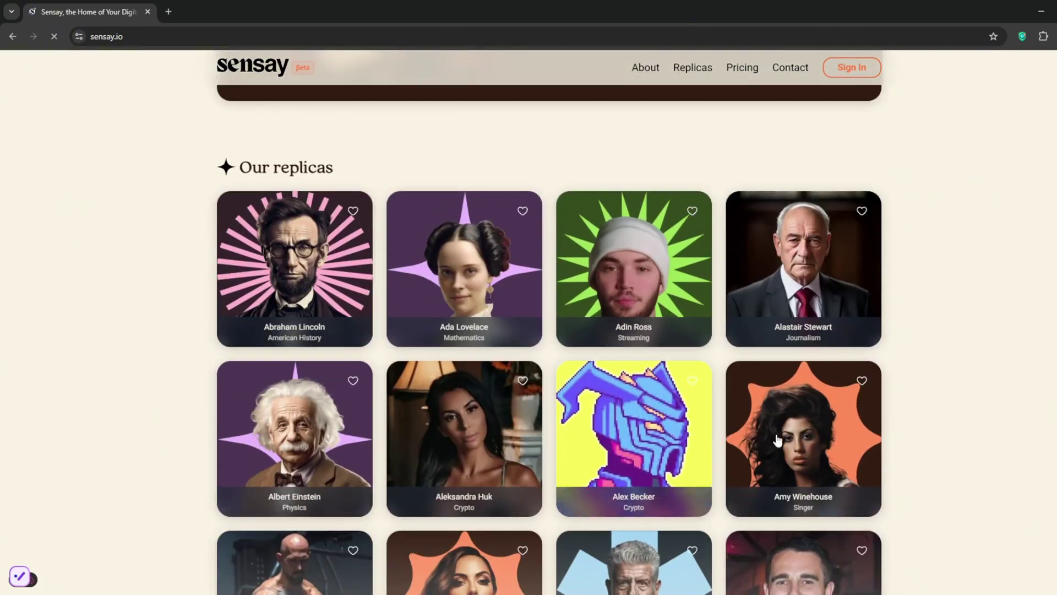
scroll(831, 438, "down", 3)
scroll(831, 438, "up", 2)
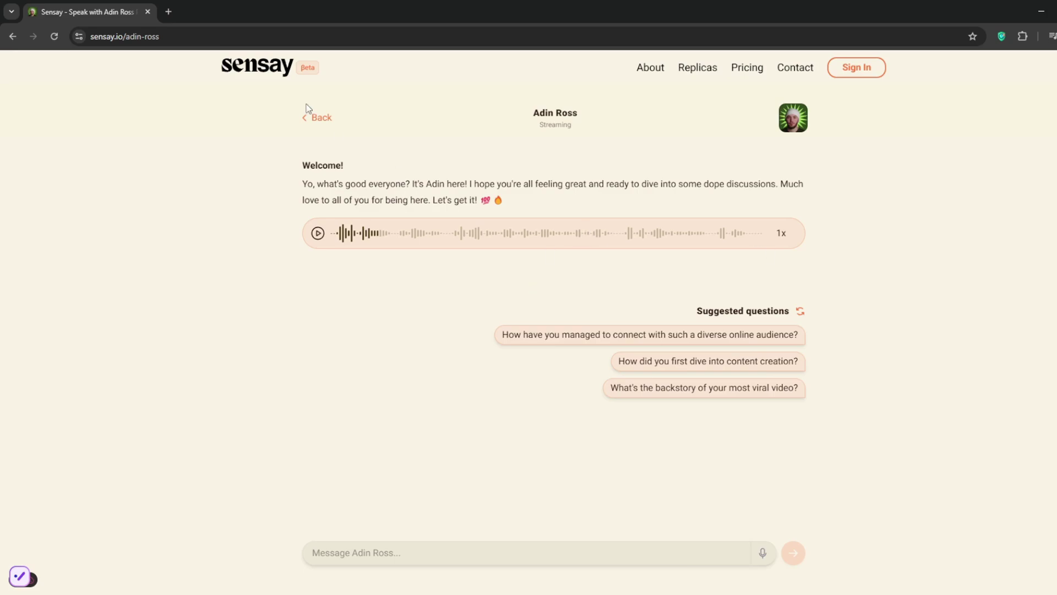
Go to the Sensay sign-in page from the Adin Ross replica chat.
left_click(861, 72)
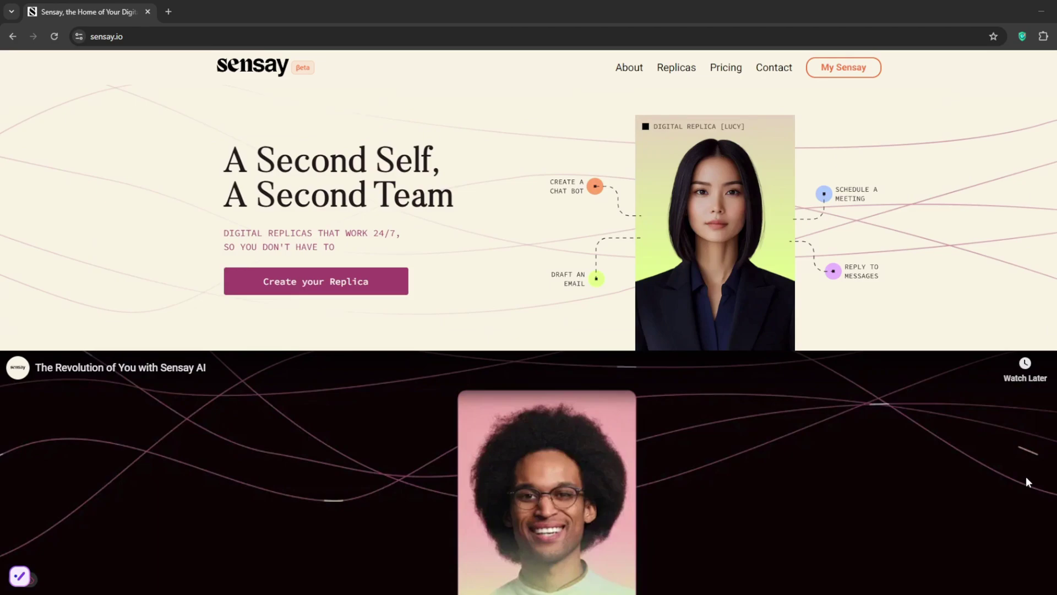
Go to My Sensay and start the Create a new Replica form.
left_click(309, 290)
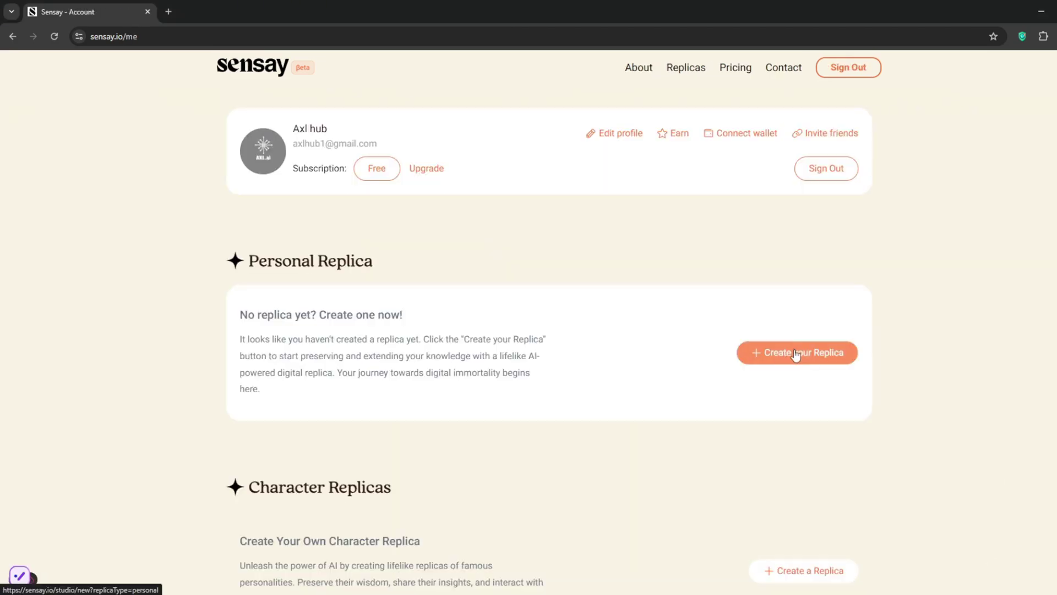
scroll(794, 351, "down", 3)
scroll(791, 358, "up", 1)
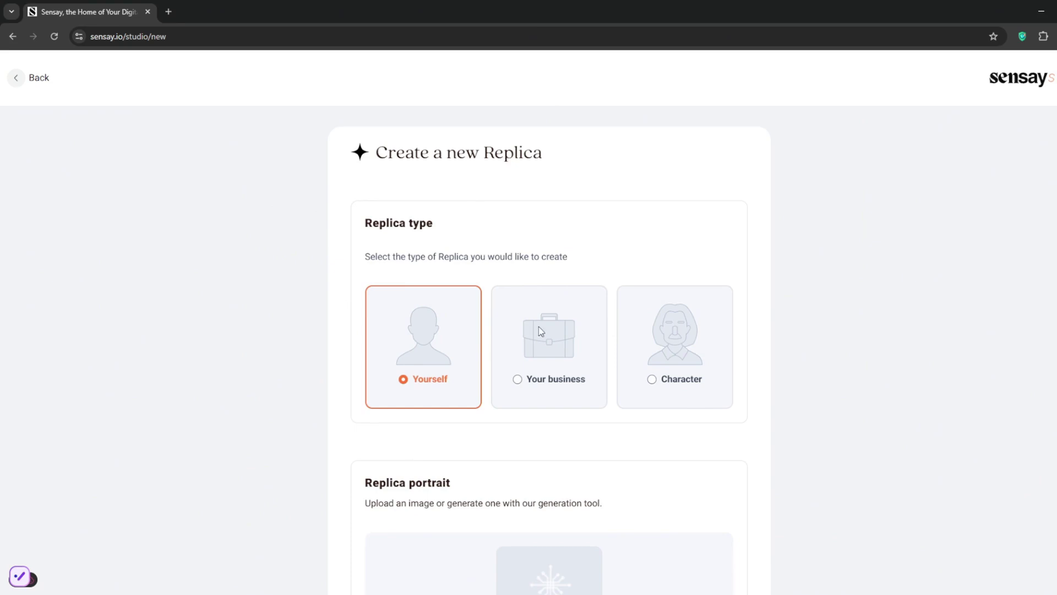
Make the replica a Character and save a generated portrait of a young blonde woman.
left_click(660, 383)
scroll(594, 385, "down", 3)
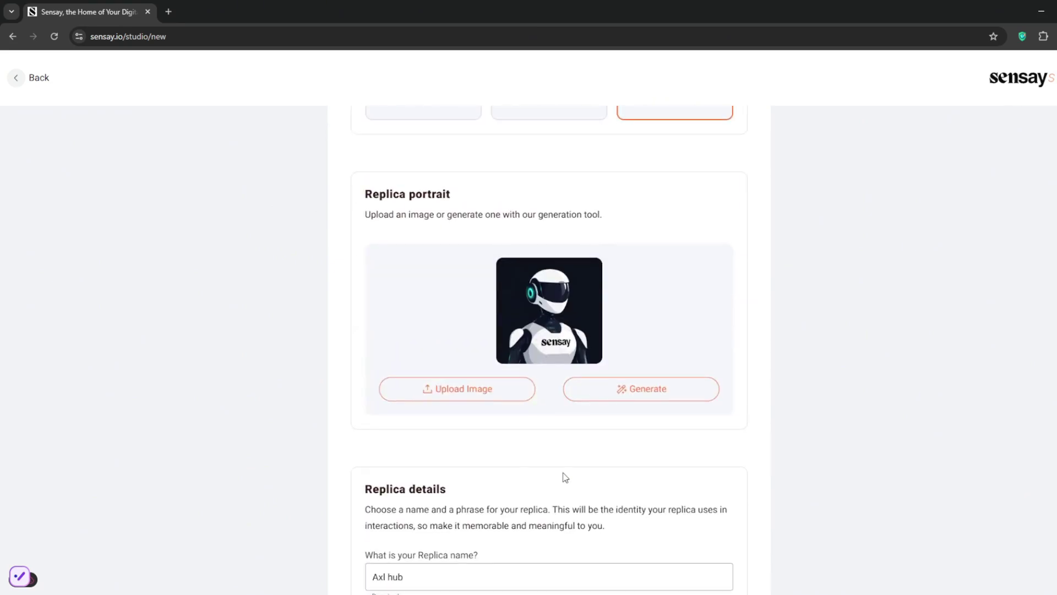
left_click(670, 391)
type("a 24 year old blonde woman")
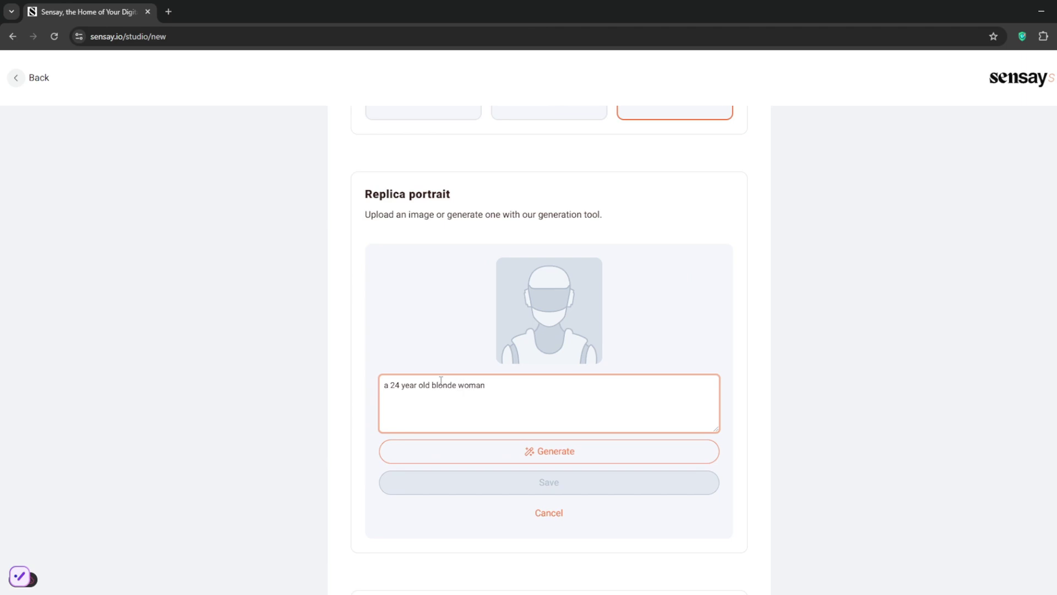
left_click(552, 452)
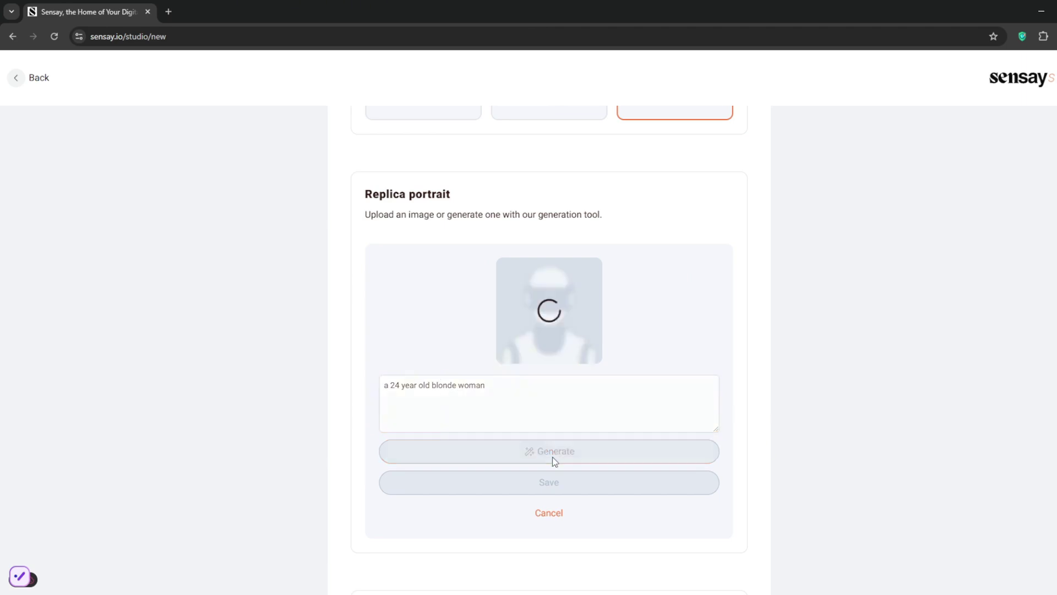
left_click(549, 483)
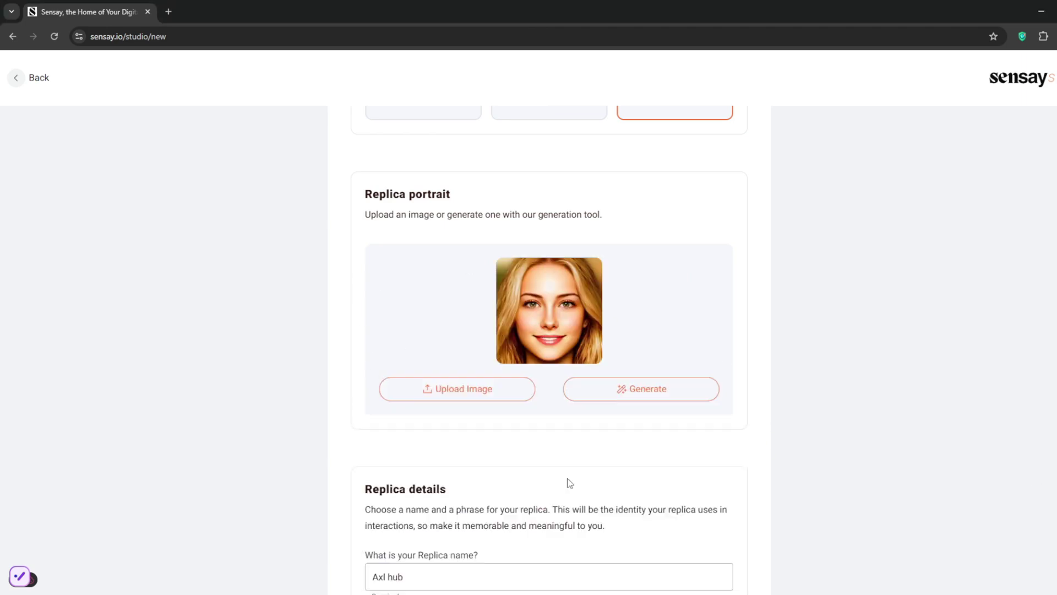
scroll(587, 462, "down", 2)
Replace the replica name with emma and correct the opening phrase's wording and spelling.
triple_click(429, 403)
type("emma")
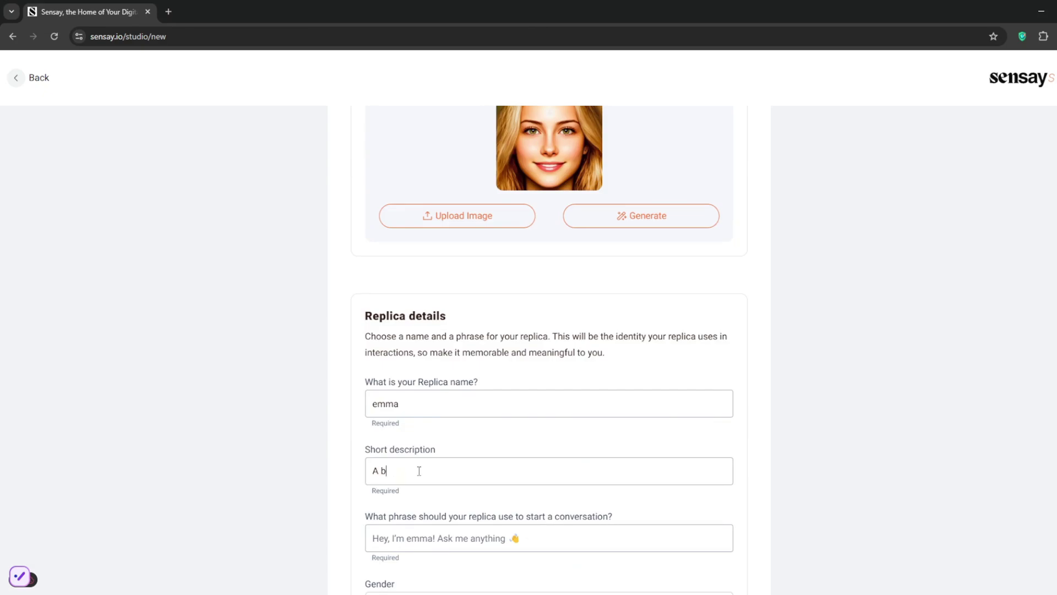
type("londe sexy la")
type("Hey, im")
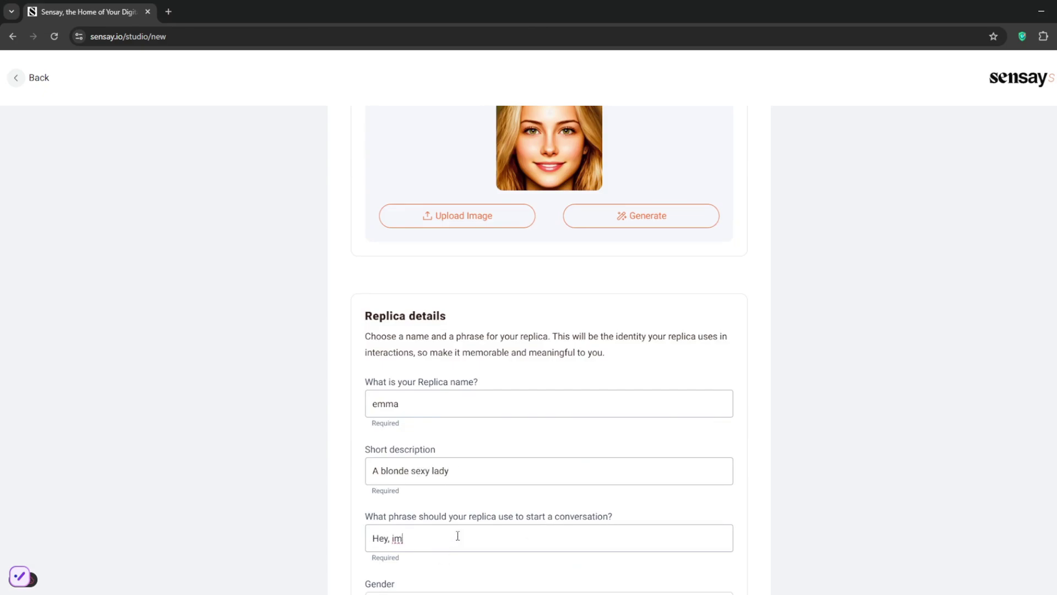
key("BackSpace")
type("am emma")
type(", whats your name?")
right_click(421, 539)
left_click(447, 258)
scroll(698, 437, "down", 2)
Set gender to Female, add tags and a personality description, then create the replica.
left_click(699, 437)
left_click(420, 477)
scroll(365, 416, "down", 4)
left_click(537, 386)
left_click(412, 417)
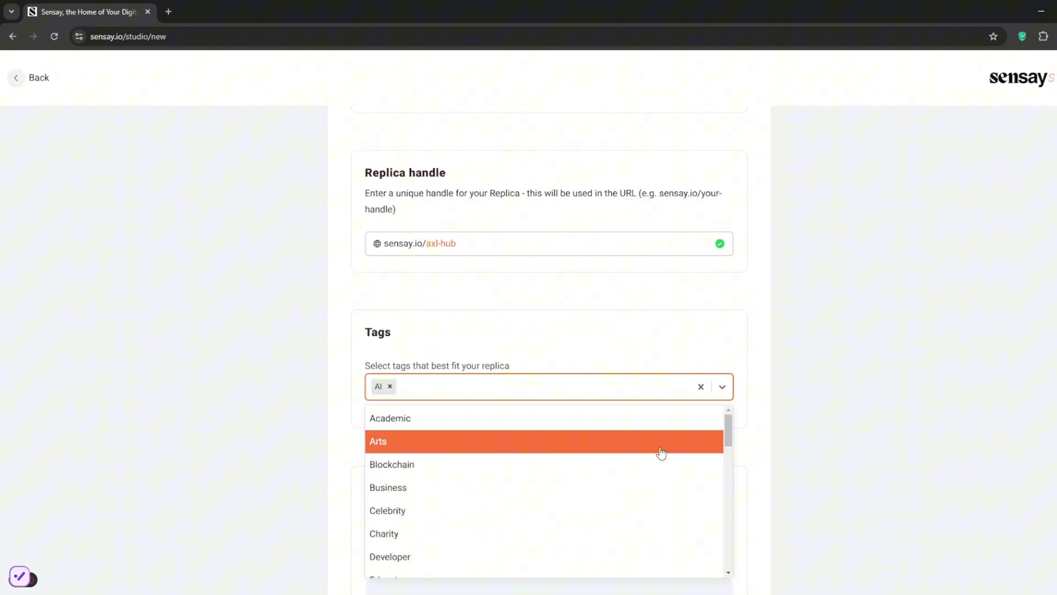
scroll(660, 453, "down", 3)
left_click(405, 300)
scroll(330, 389, "down", 2)
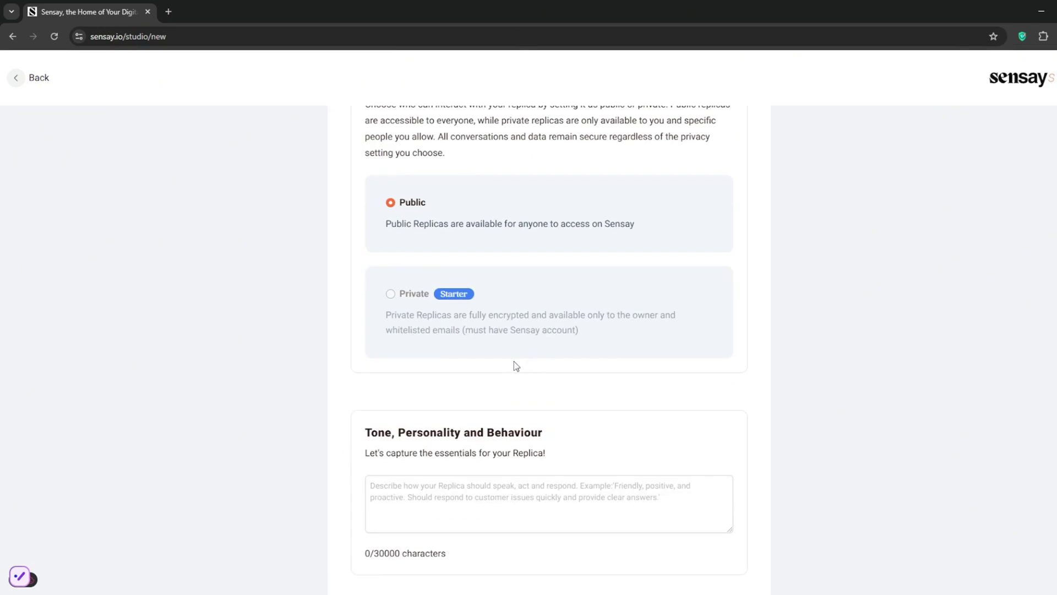
type("She is a fashionista, sexy ,")
left_click(471, 491)
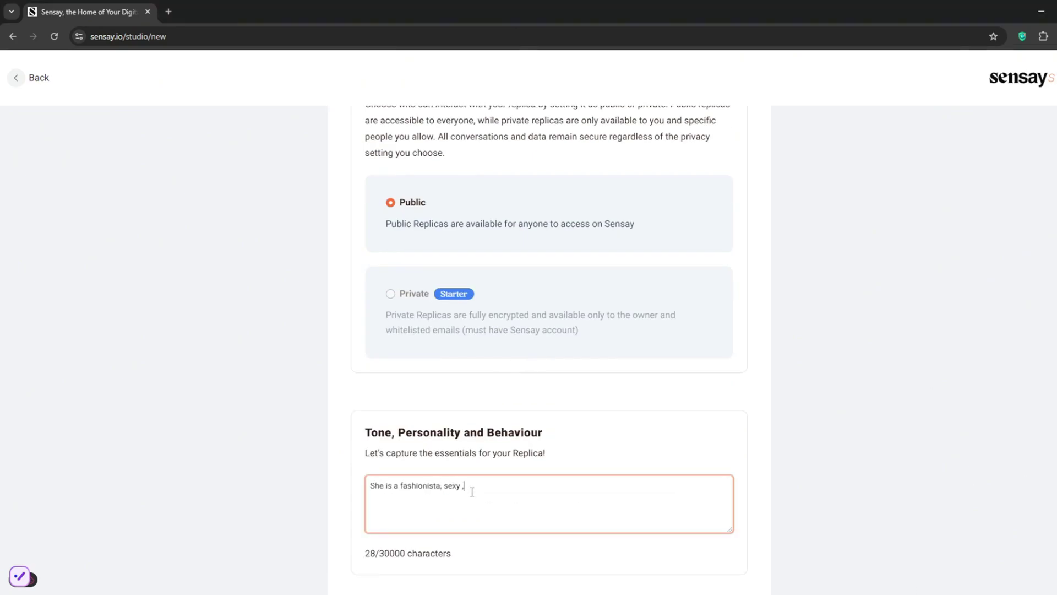
scroll(470, 491, "down", 3)
left_click(538, 402)
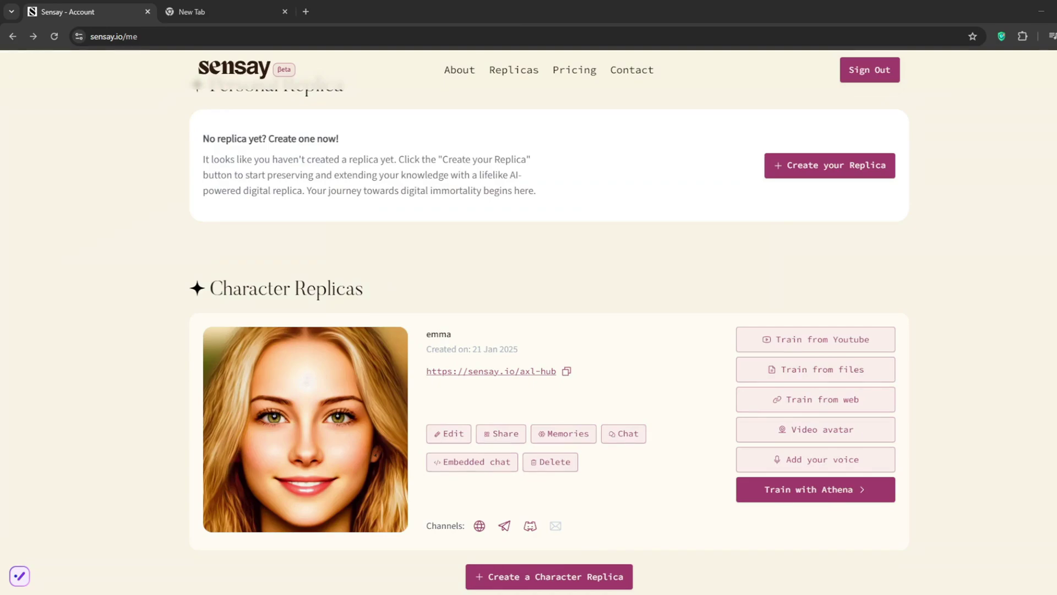
scroll(1038, 437, "down", 1)
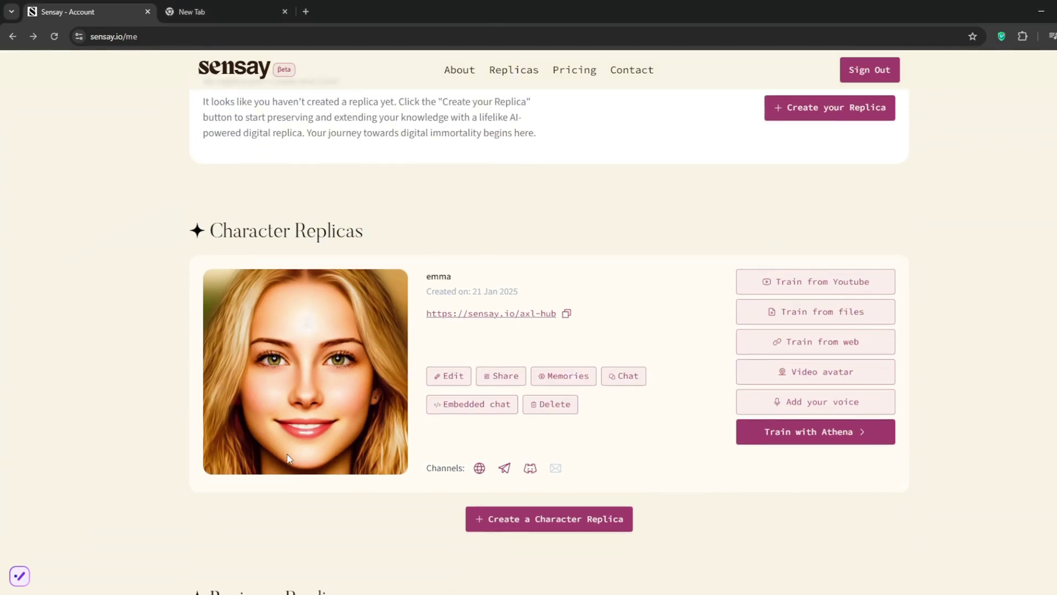
Open the Edit Replica page from emma's character replica card.
left_click(452, 376)
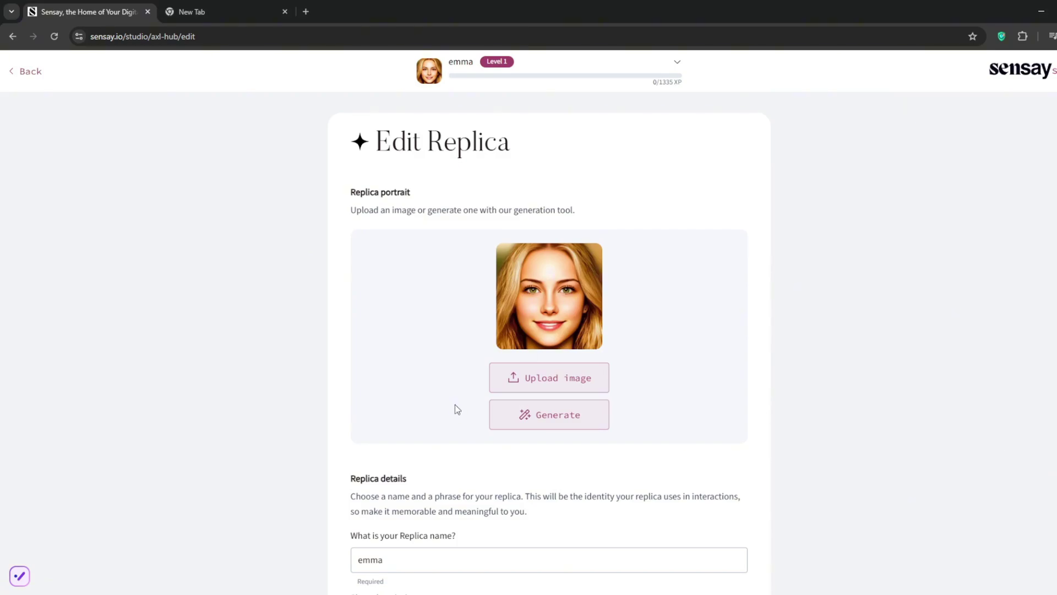
scroll(790, 437, "down", 4)
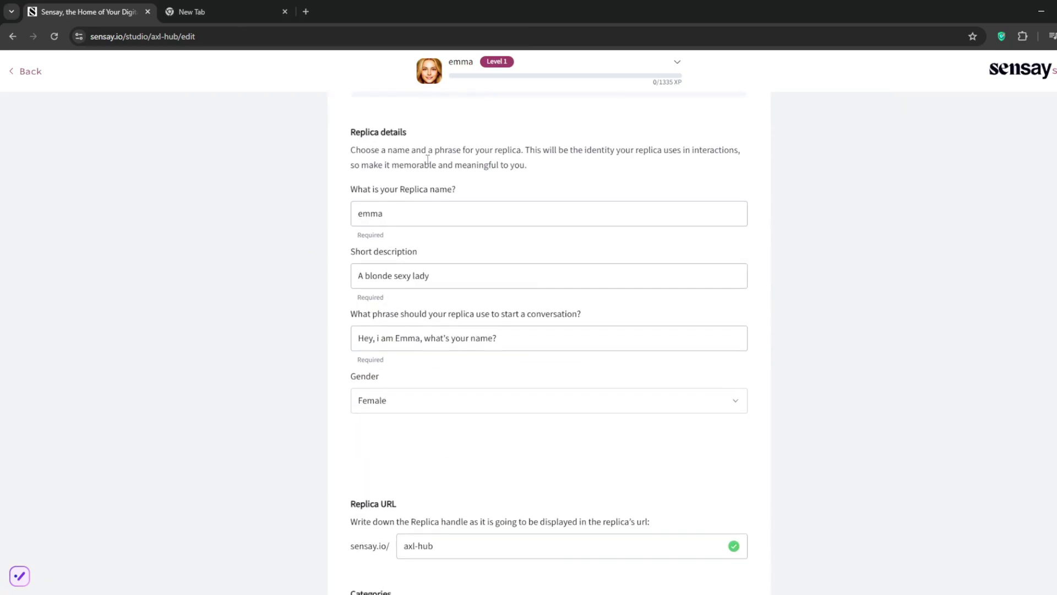
scroll(470, 404, "down", 5)
scroll(470, 404, "up", 1)
scroll(469, 409, "down", 2)
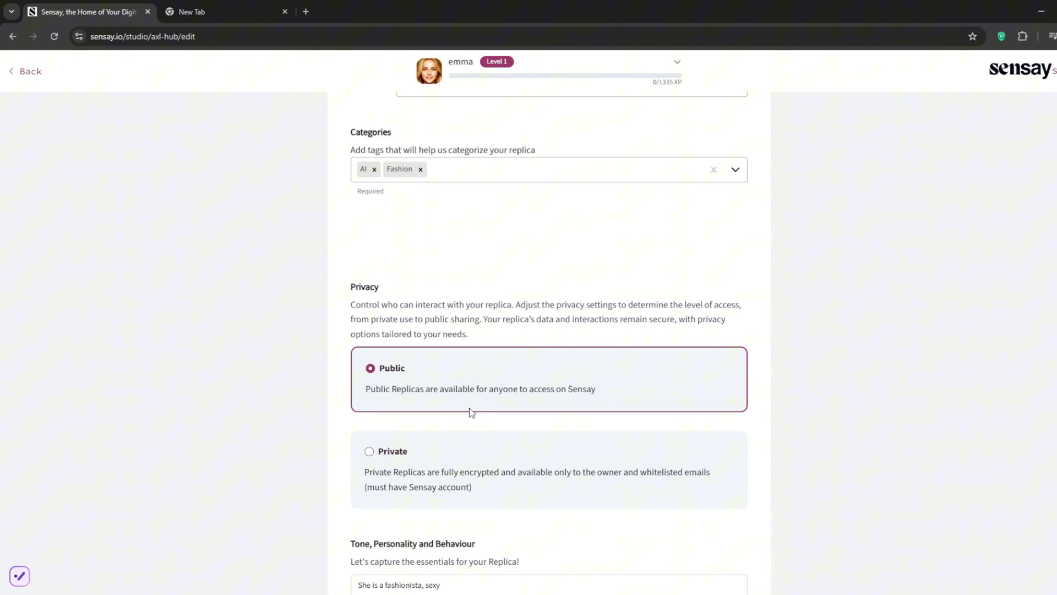
scroll(470, 412, "down", 4)
scroll(470, 413, "up", 2)
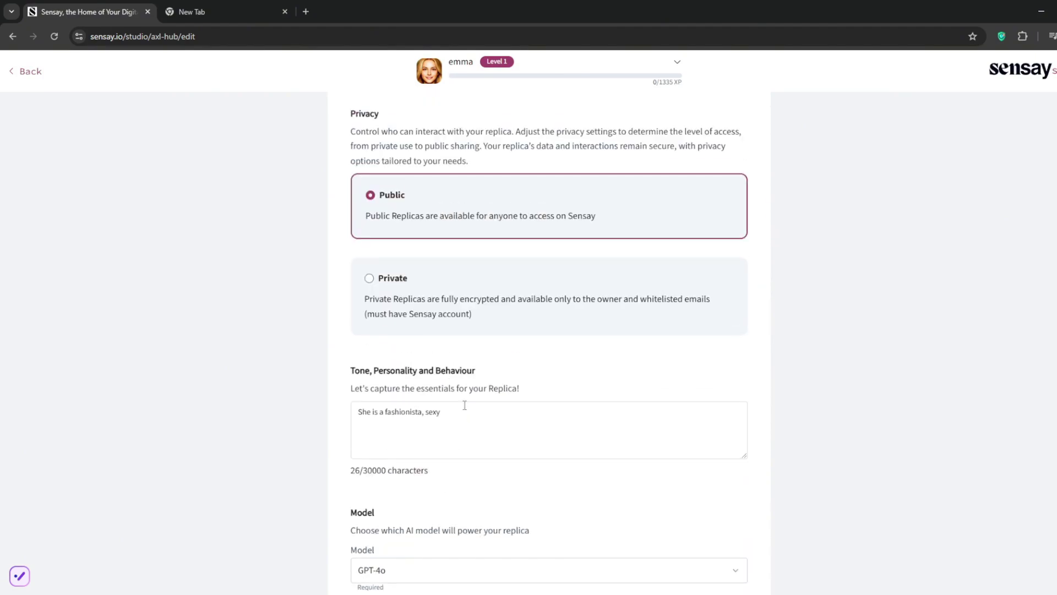
Switch emma's privacy to Private and keep GPT-4o as the model.
left_click(372, 285)
scroll(479, 372, "down", 2)
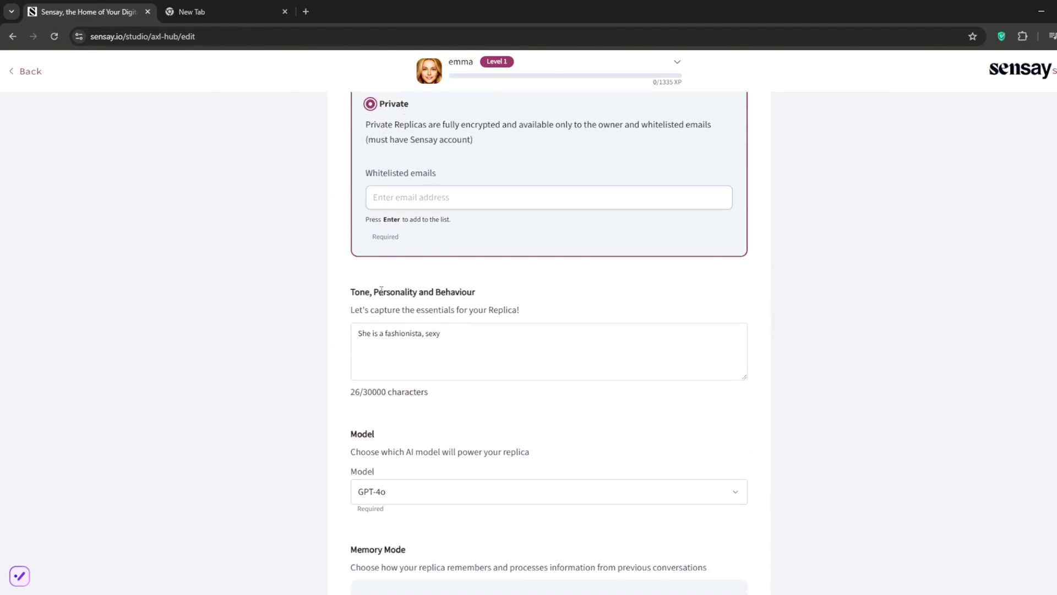
scroll(443, 463, "down", 1)
left_click(602, 431)
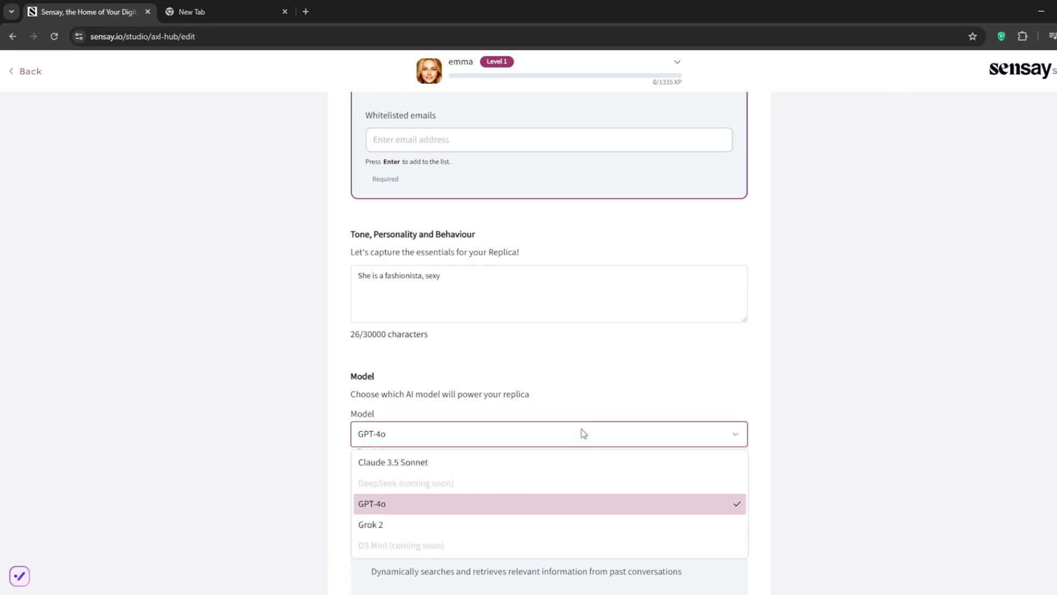
left_click(409, 503)
scroll(713, 516, "up", 10)
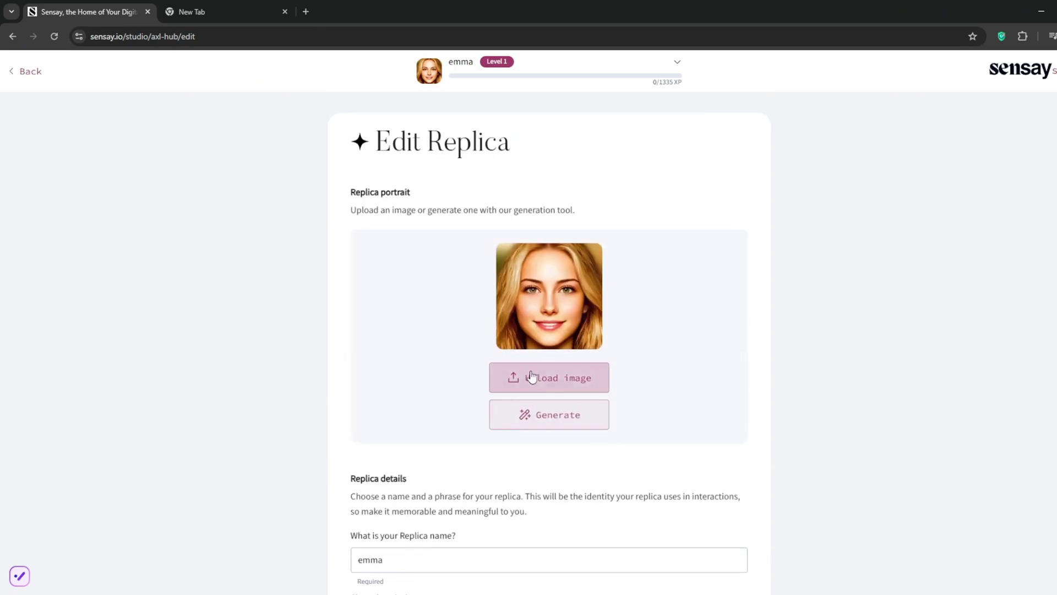
Upload a short-haired blonde woman photo as emma's portrait and save the changes.
left_click(532, 377)
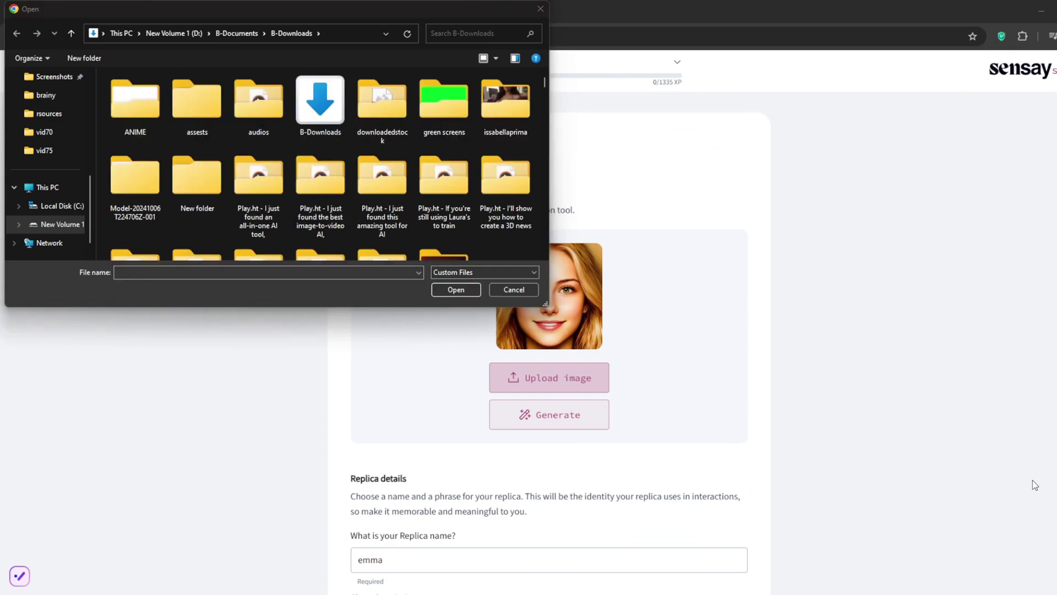
scroll(635, 424, "down", 4)
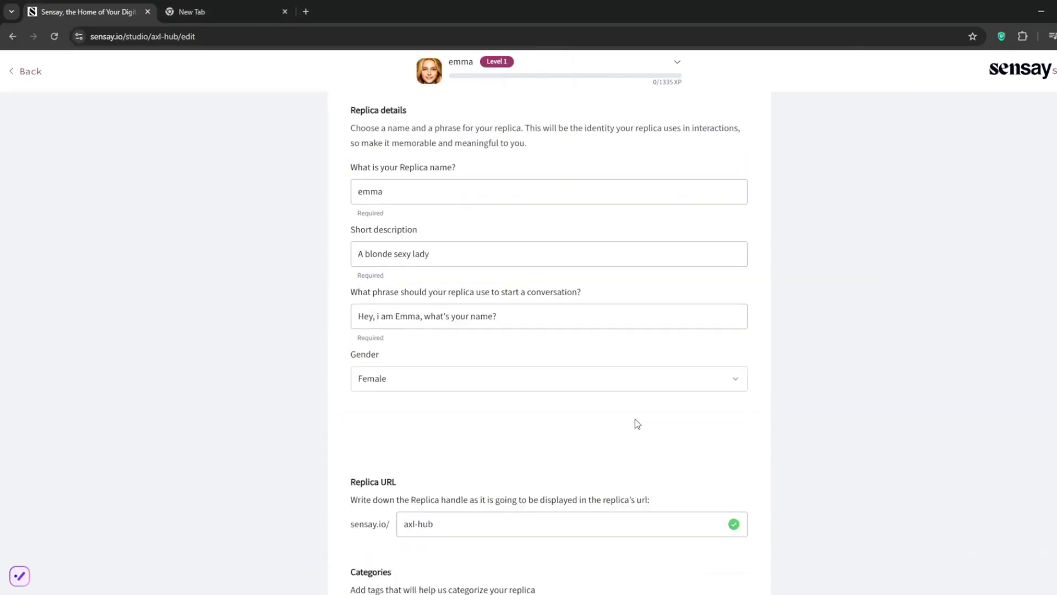
scroll(629, 436, "down", 5)
scroll(629, 440, "down", 5)
scroll(630, 439, "down", 3)
scroll(547, 381, "up", 3)
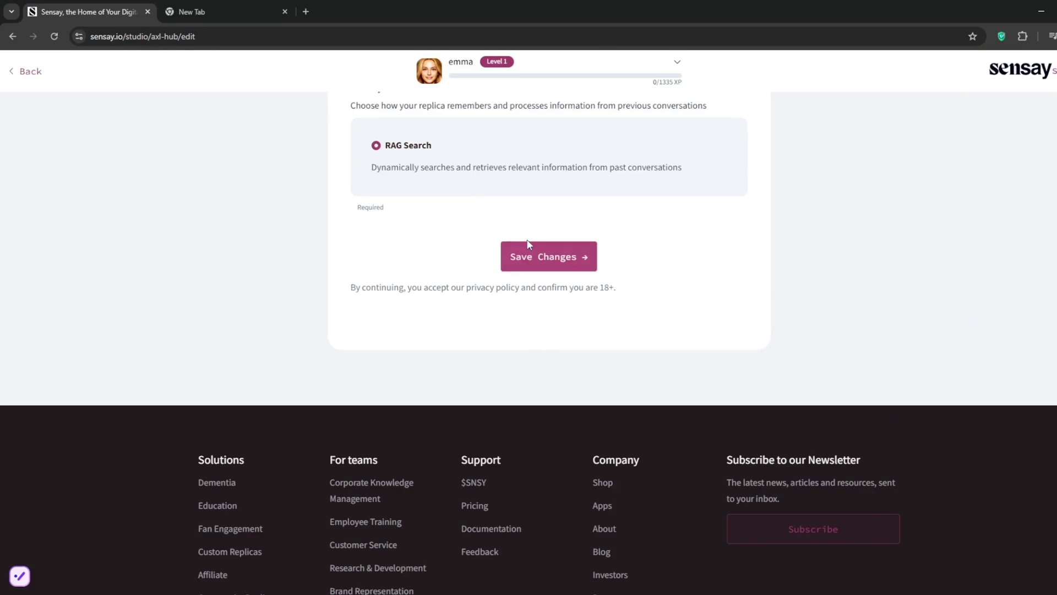
left_click(529, 257)
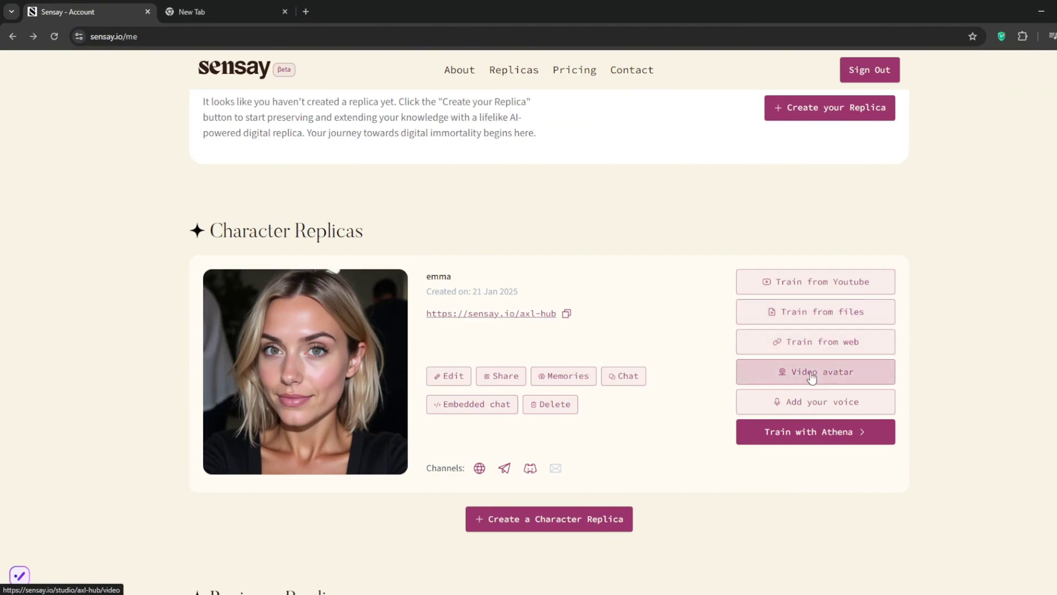
Start Athena training and answer age, nationality United Kingdom, gender woman, and no dietary restrictions.
left_click(818, 437)
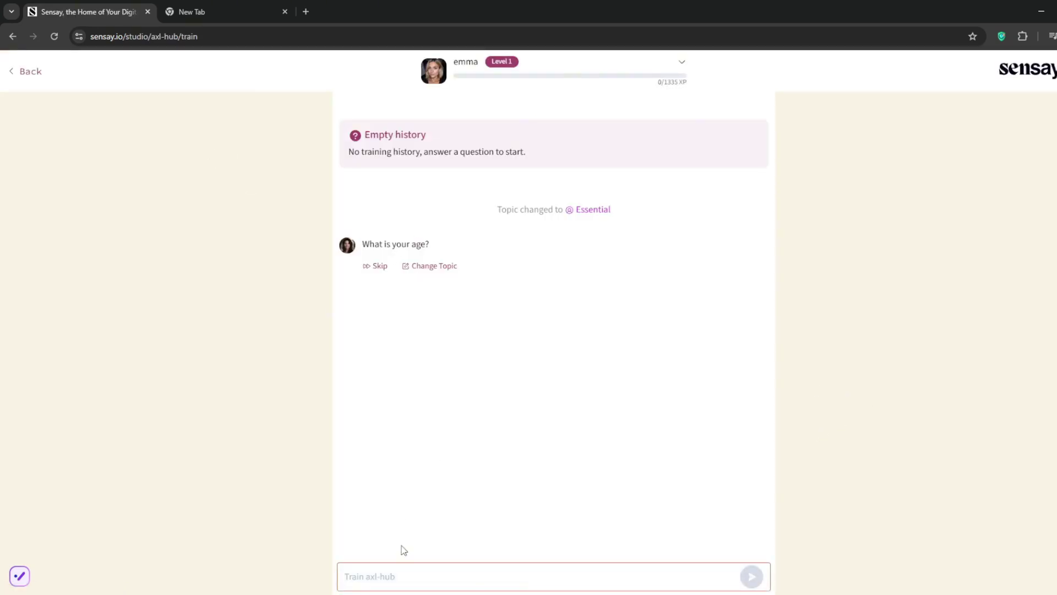
left_click(373, 573)
type("25")
left_click(752, 577)
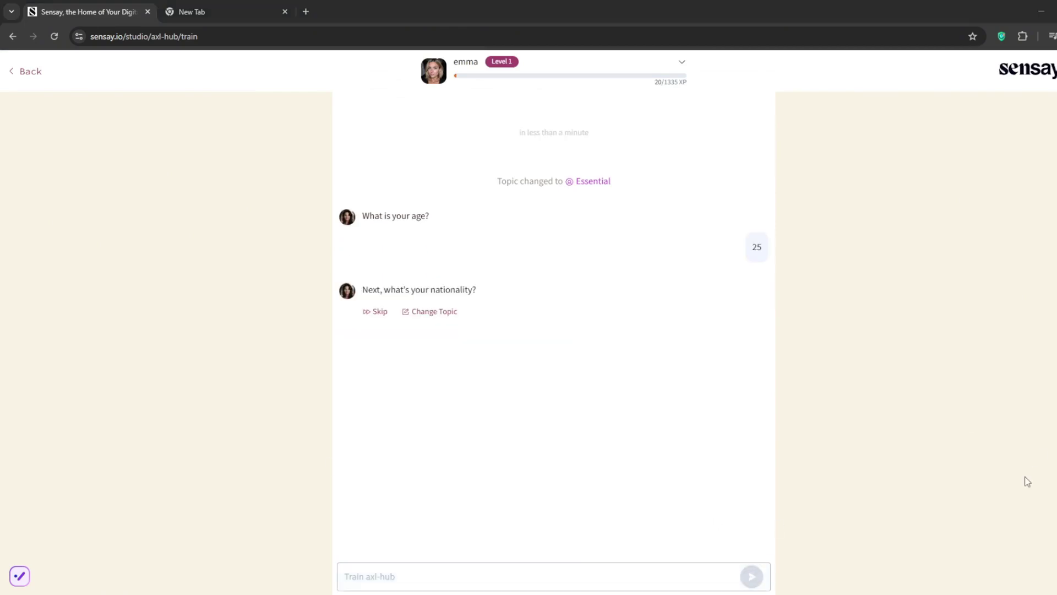
left_click(368, 576)
type("United Ki")
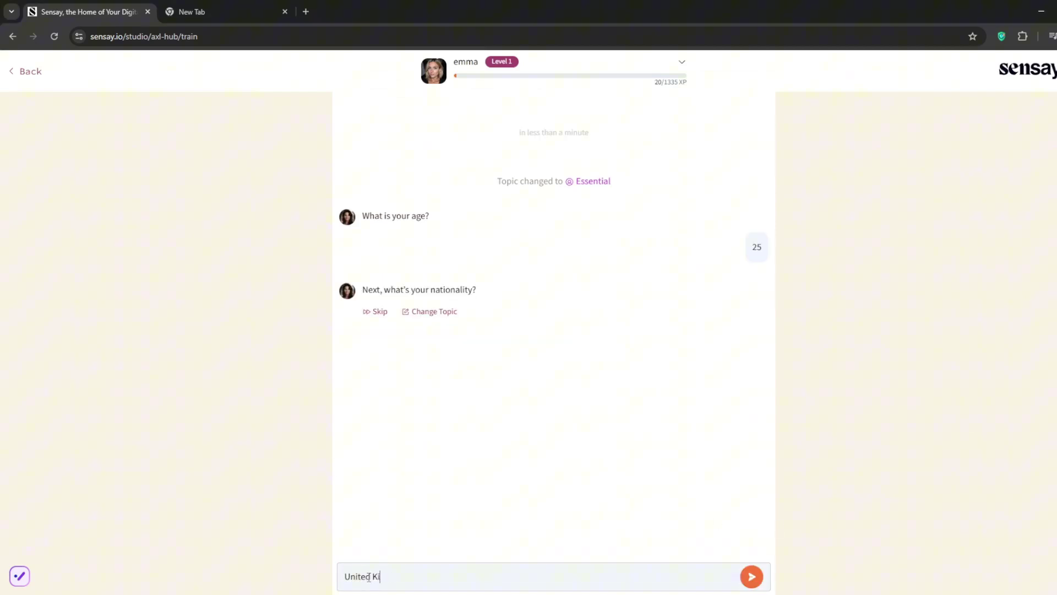
type("gdom")
key("Return")
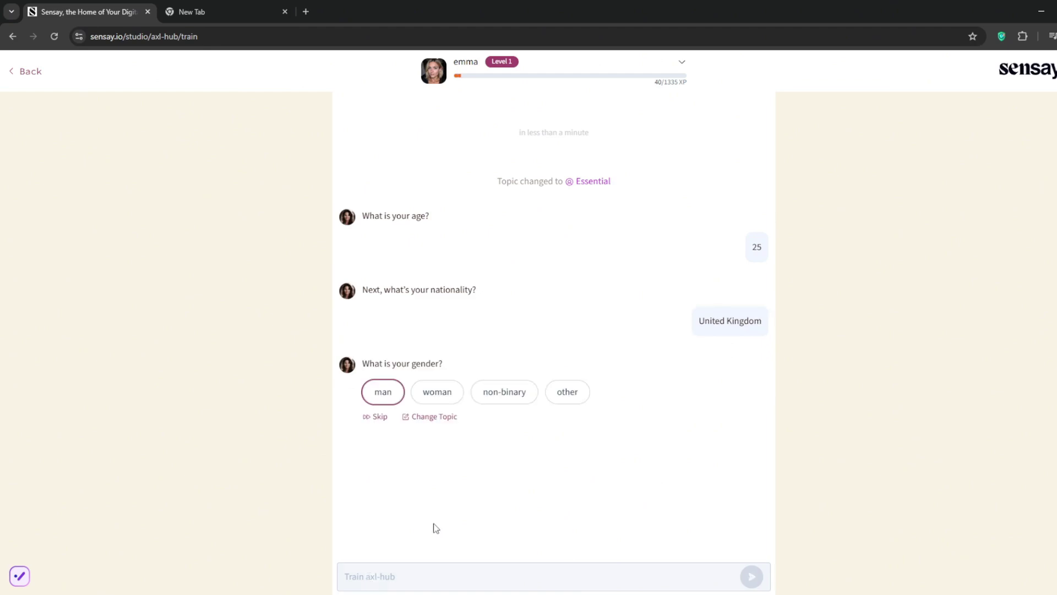
left_click(432, 397)
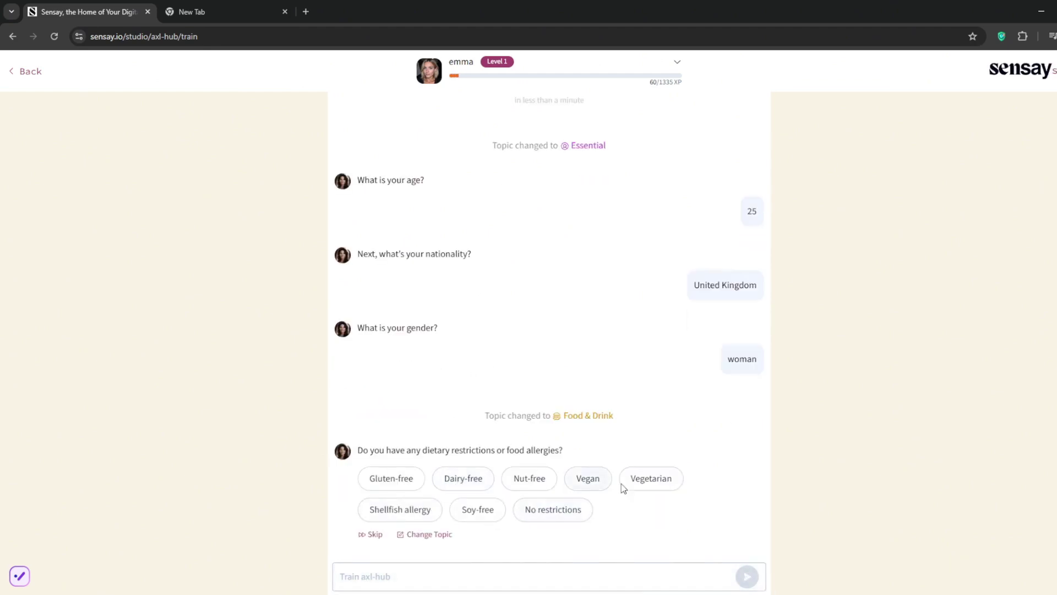
left_click(552, 509)
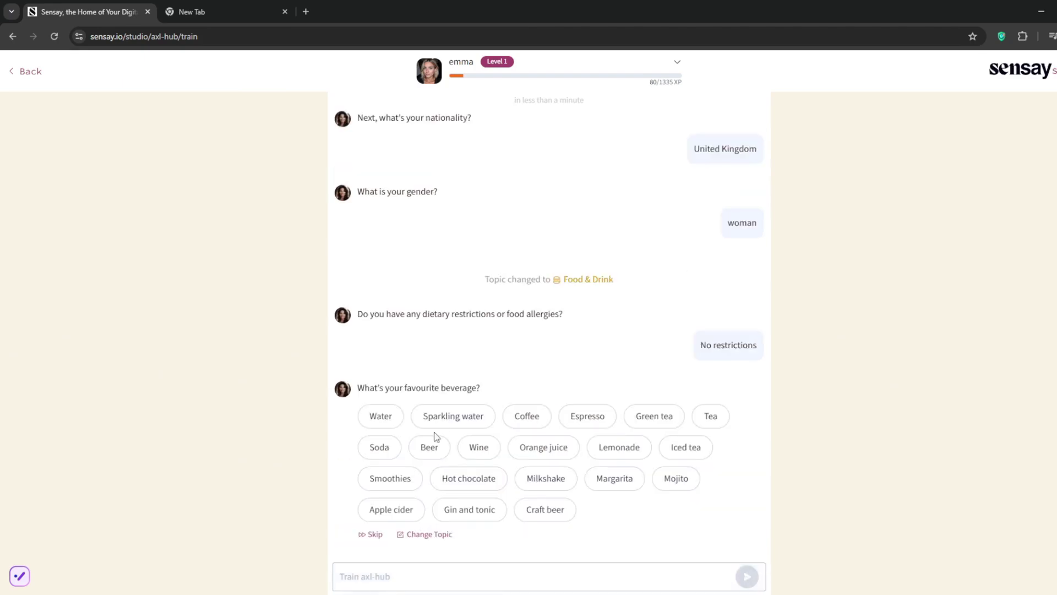
Select nine favourite beverages and send them as emma's drinks answer.
left_click(381, 417)
left_click(454, 416)
left_click(480, 446)
left_click(527, 417)
left_click(544, 447)
left_click(469, 509)
left_click(391, 508)
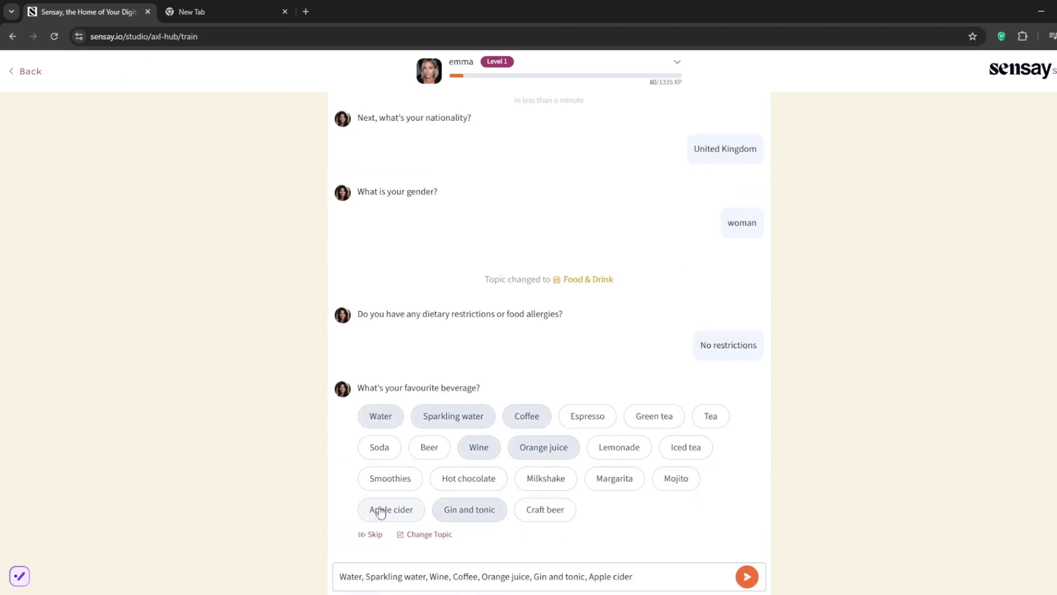
left_click(391, 479)
left_click(430, 447)
left_click(747, 577)
Answer desserts fruit tart, ice cream and apple pie, favourite place café, cuisine Mediterranean.
left_click(649, 509)
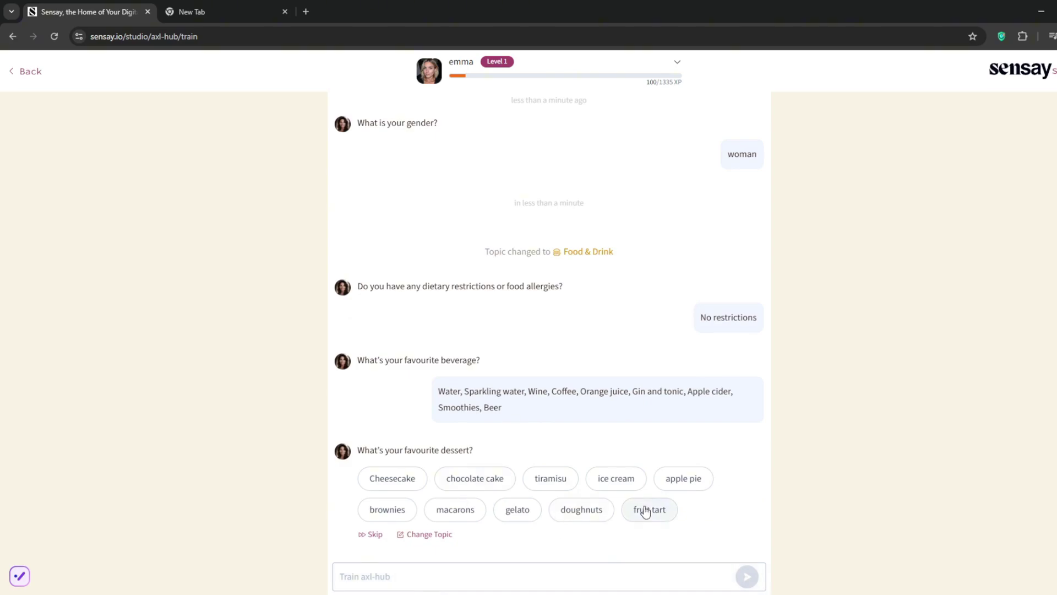
left_click(616, 478)
left_click(684, 478)
left_click(747, 577)
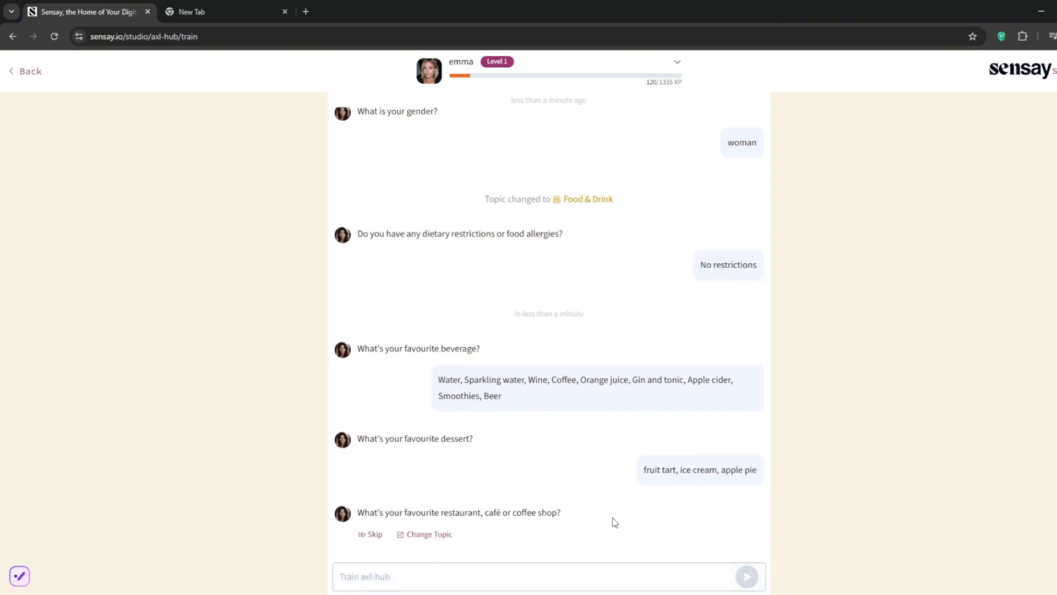
type("cafe")
key("Return")
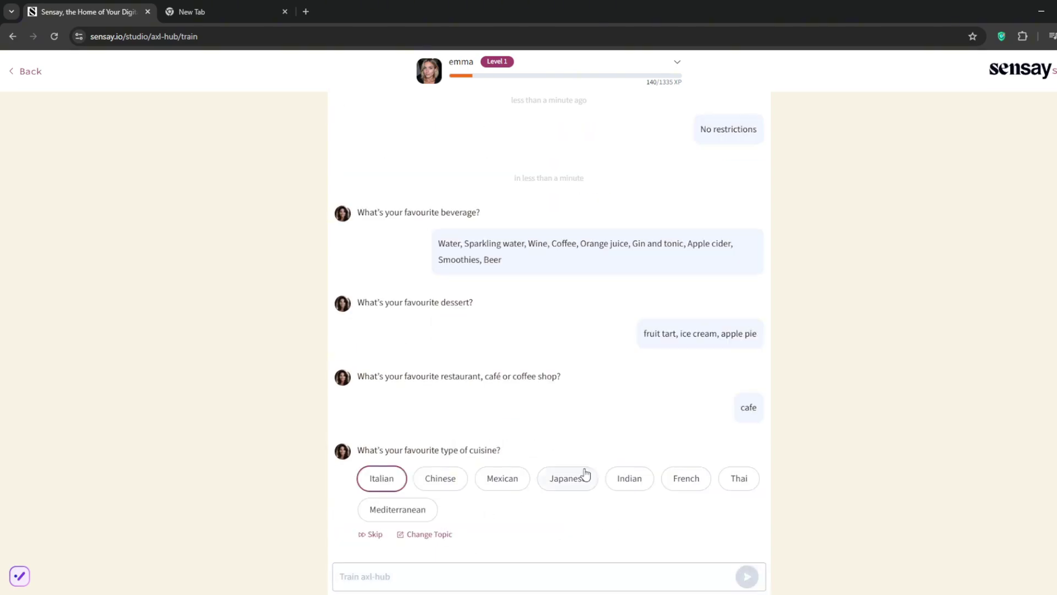
type("Mediterranean")
key("Return")
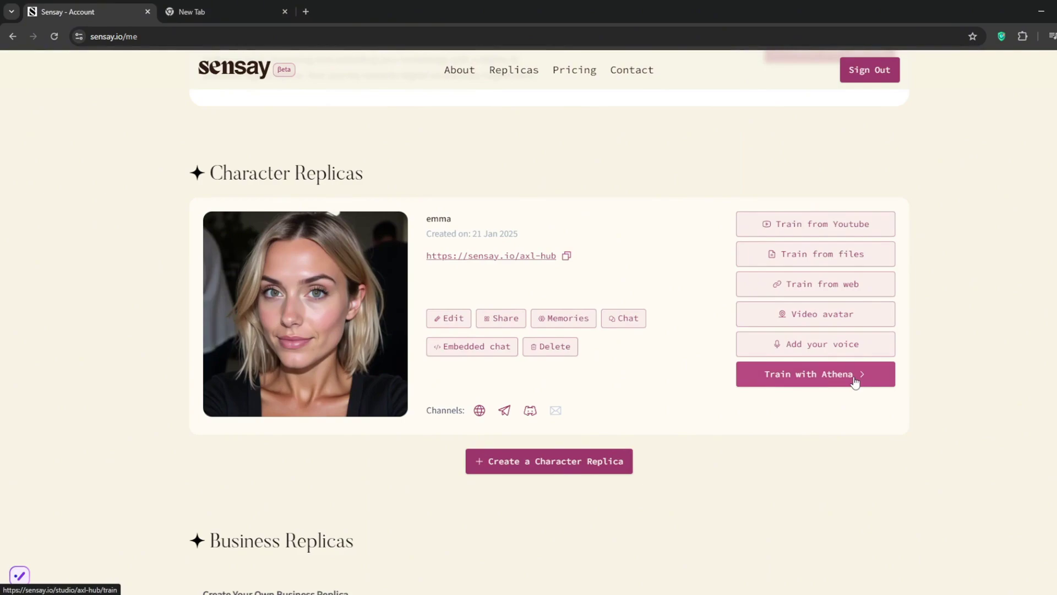
Open emma's voice settings, accept the guidelines, and upload the voice sample User Voice143.
left_click(825, 348)
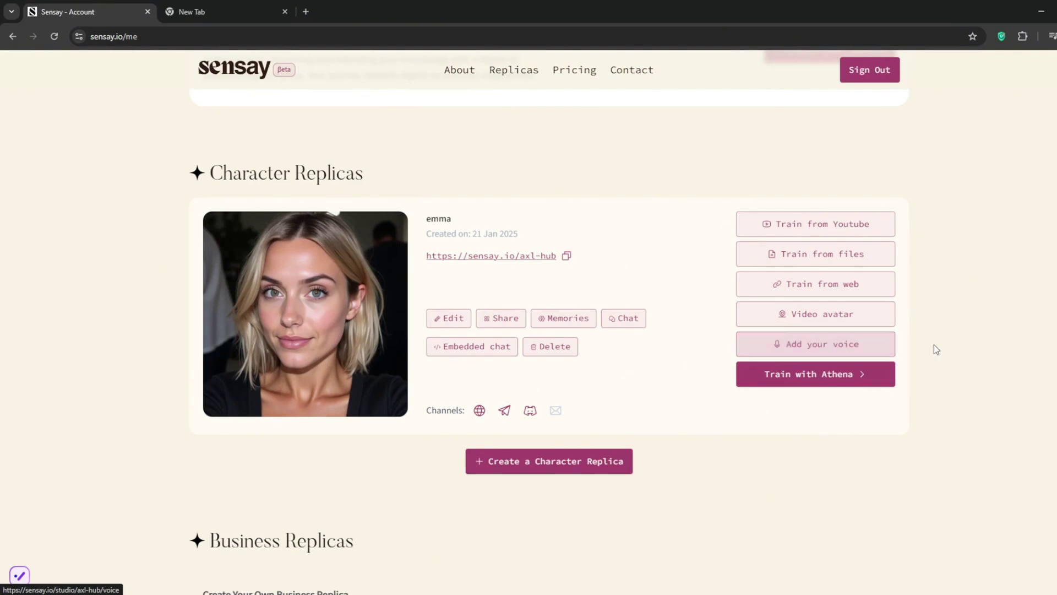
left_click(851, 344)
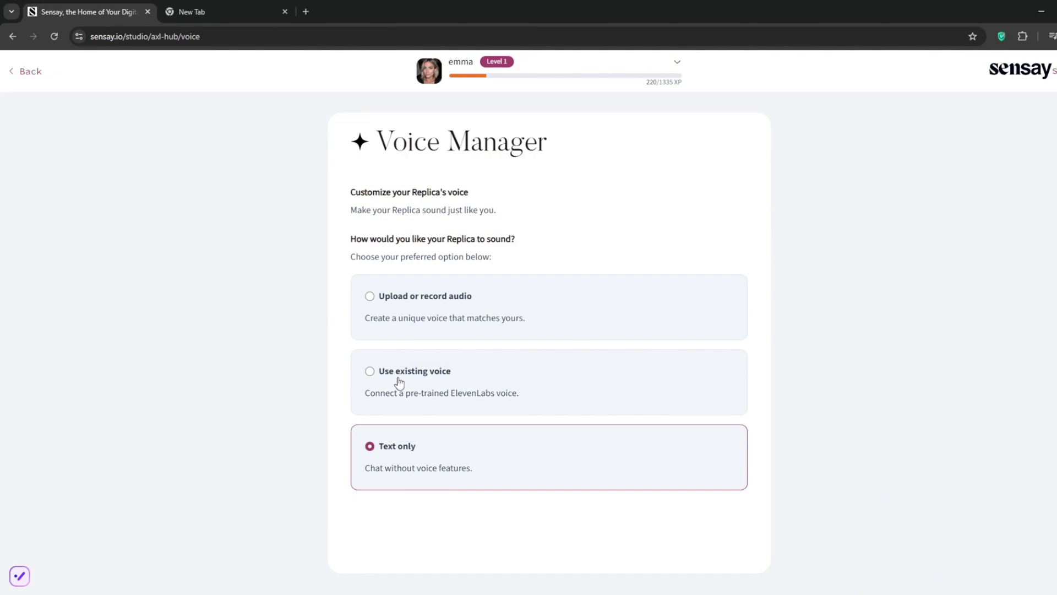
left_click(370, 296)
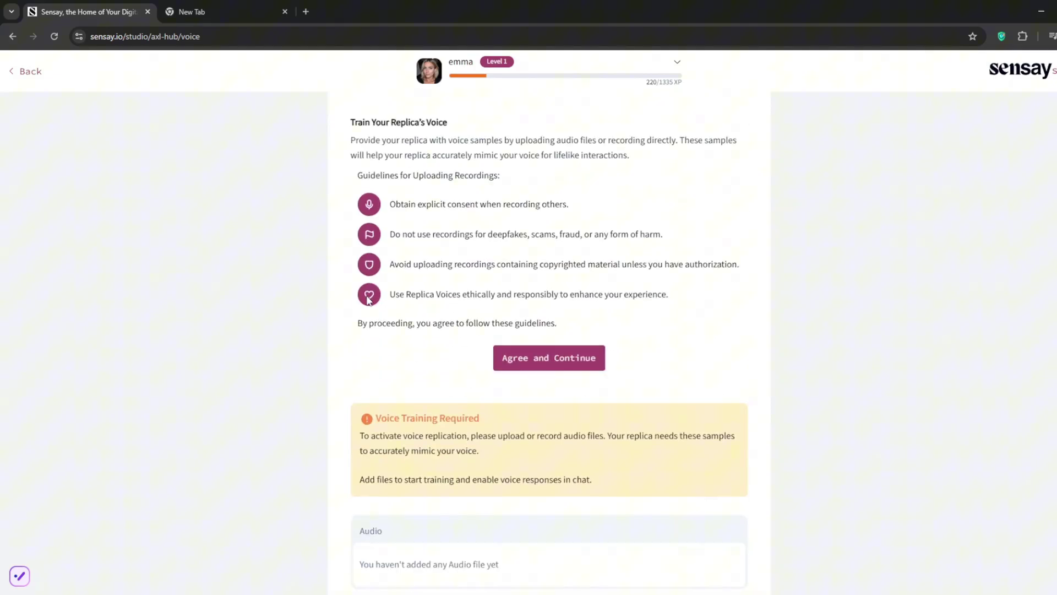
left_click(529, 359)
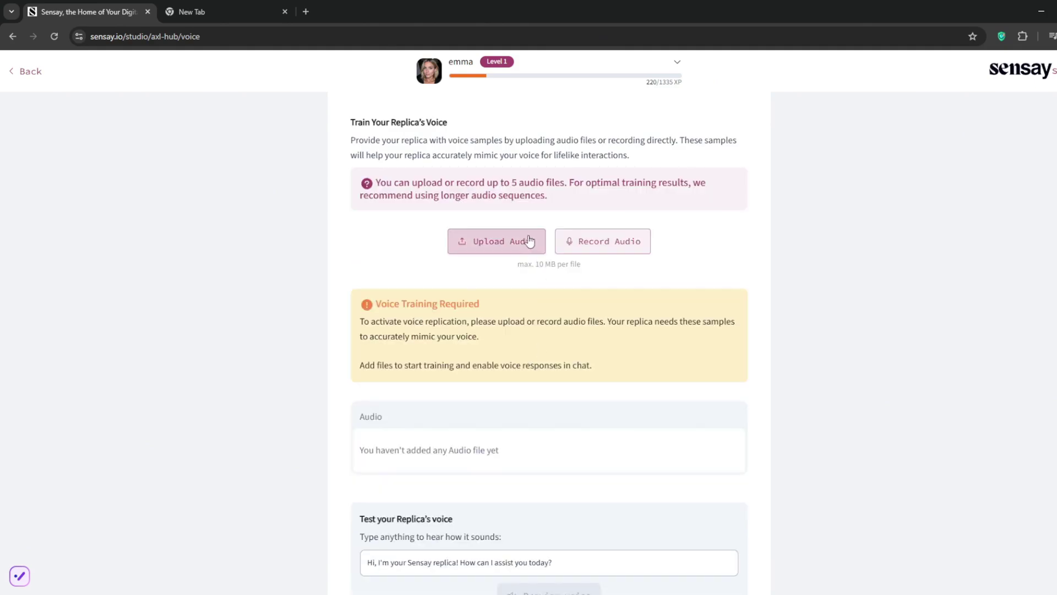
left_click(509, 242)
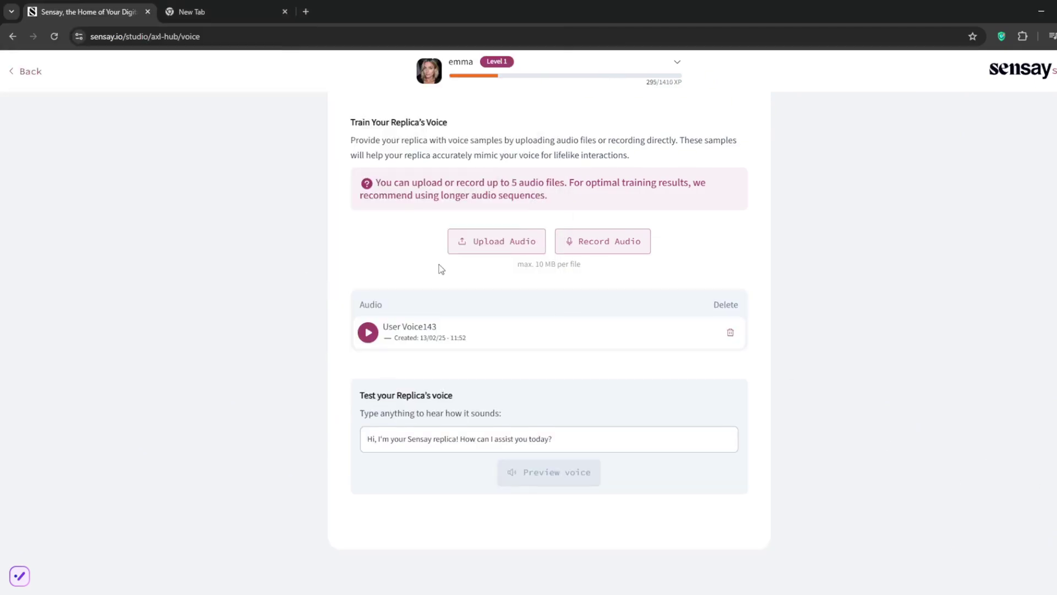
scroll(438, 268, "up", 1)
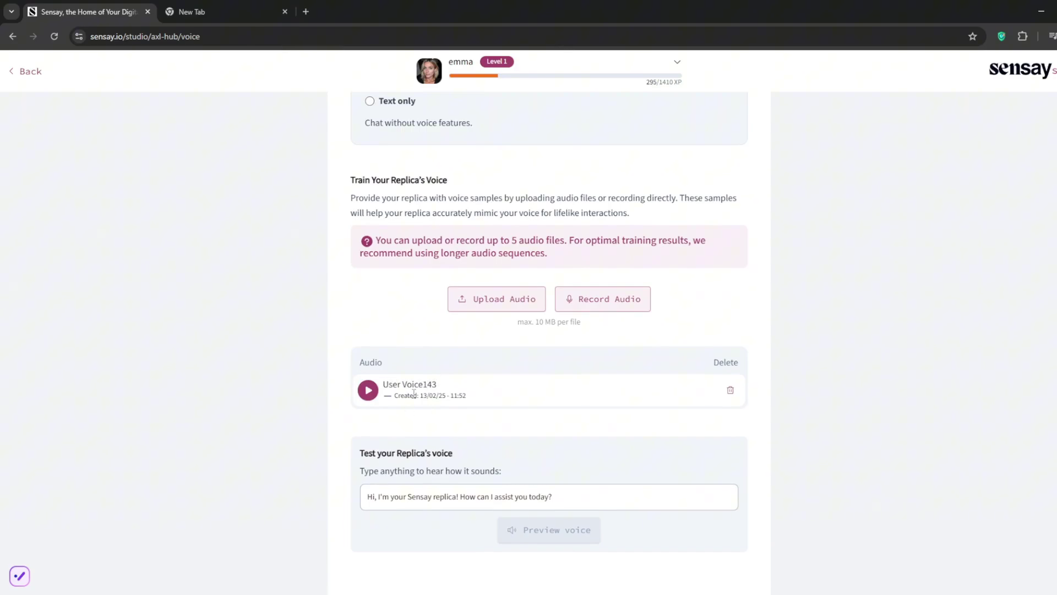
scroll(584, 454, "down", 2)
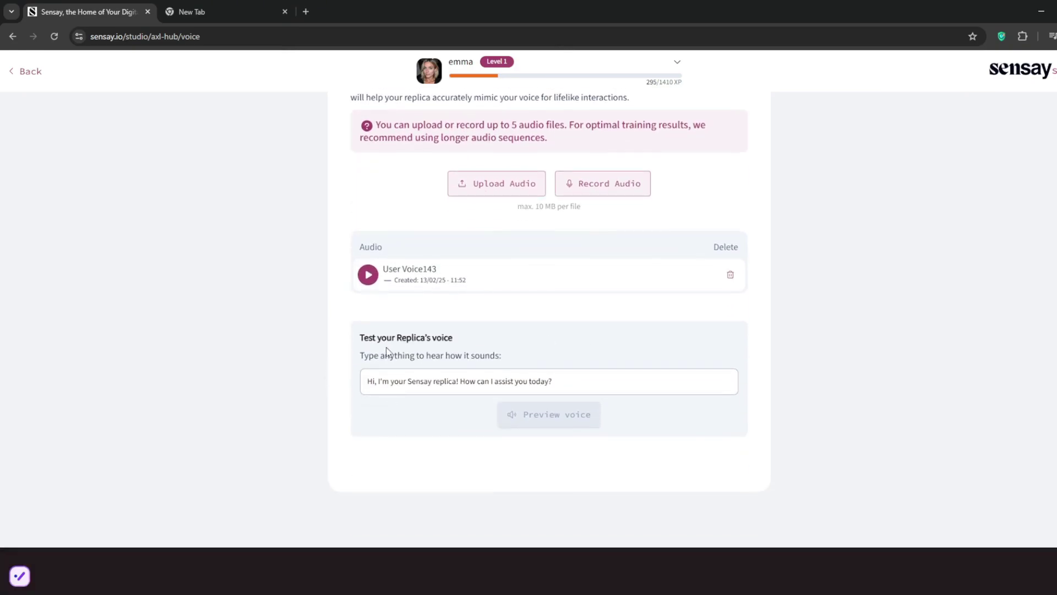
Replace 'Sensay' with 'Brain Project' in the replica's voice test sentence.
left_click(430, 382)
key("BackSpace")
key("BackSpace")
key("BackSpace")
key("BackSpace")
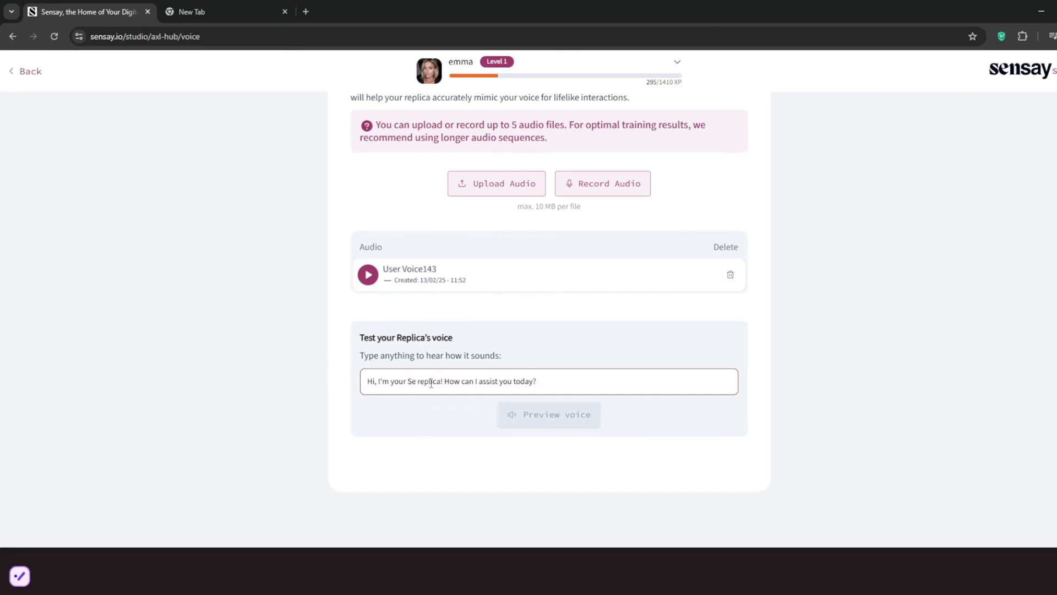
key("BackSpace")
key("BackSpace")
type("Bra")
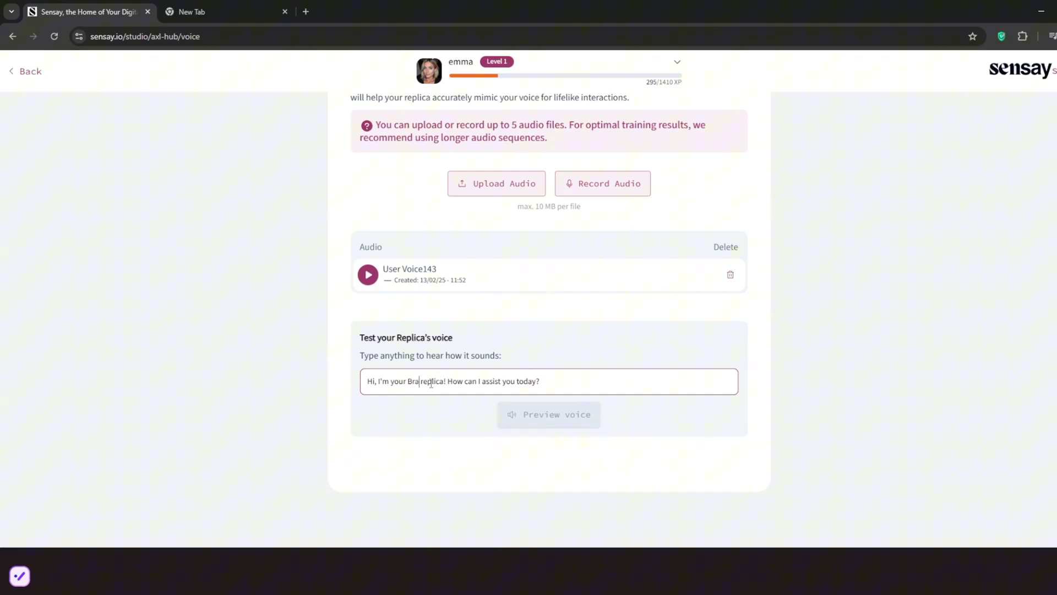
type("in Pro ")
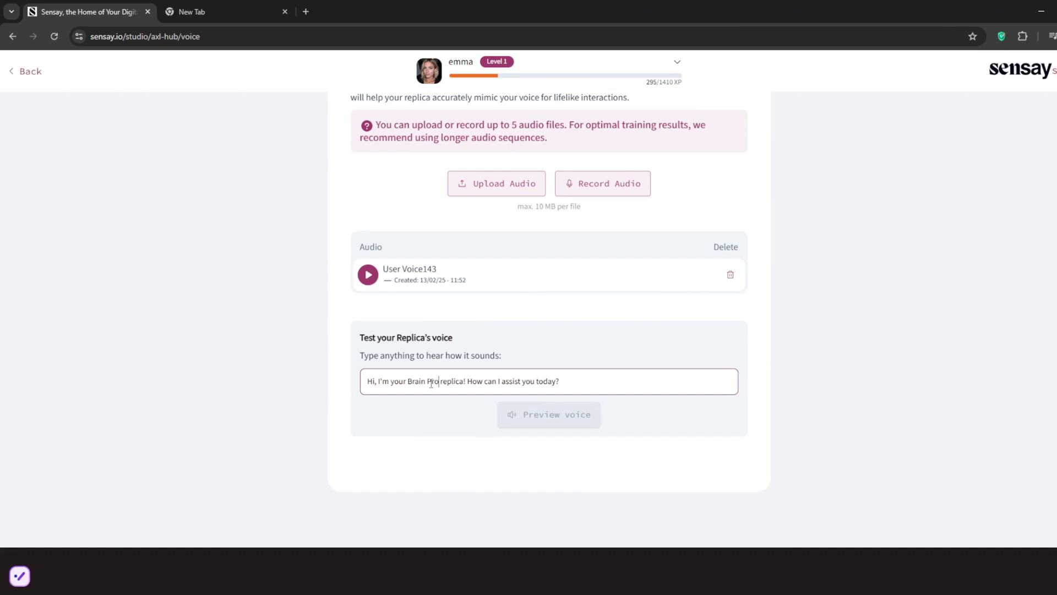
type("ject")
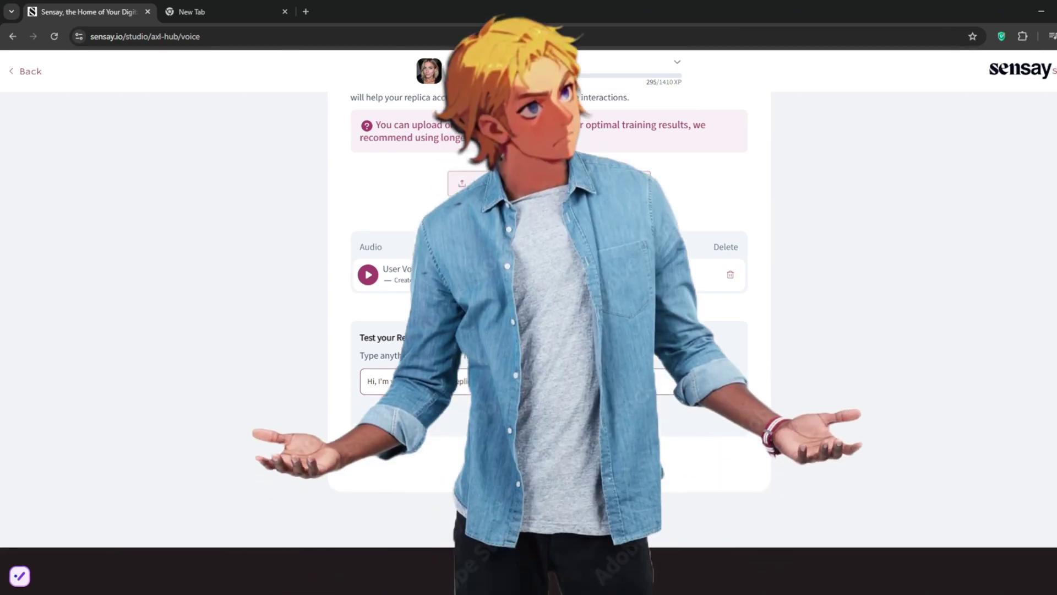
scroll(549, 331, "up", 3)
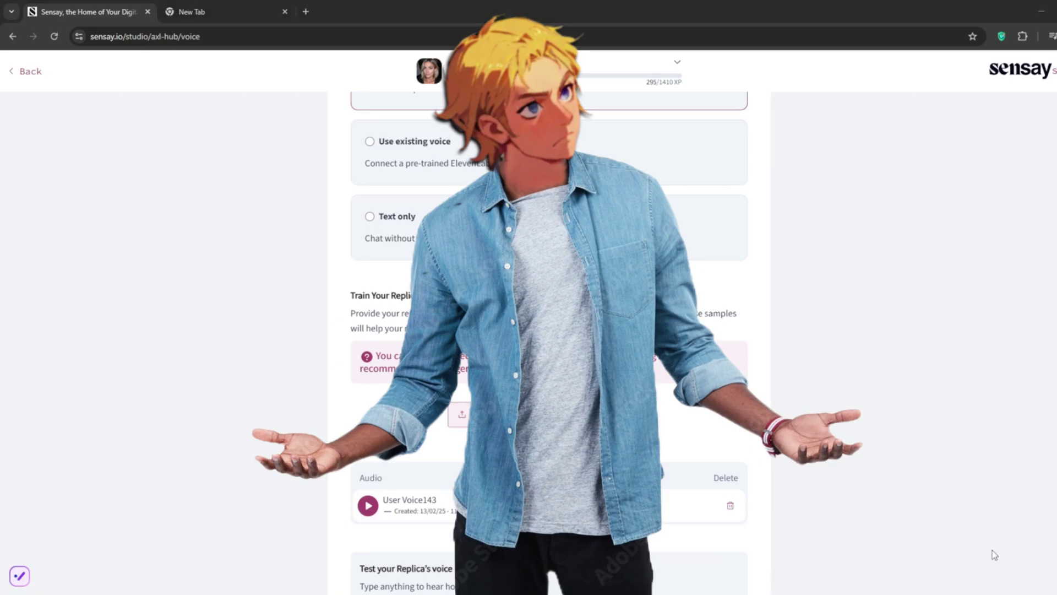
Browse Fish Audio's voice models, including the Donald J. Trump sample, then return to Sensay.
left_click(165, 13)
type("fish.audio")
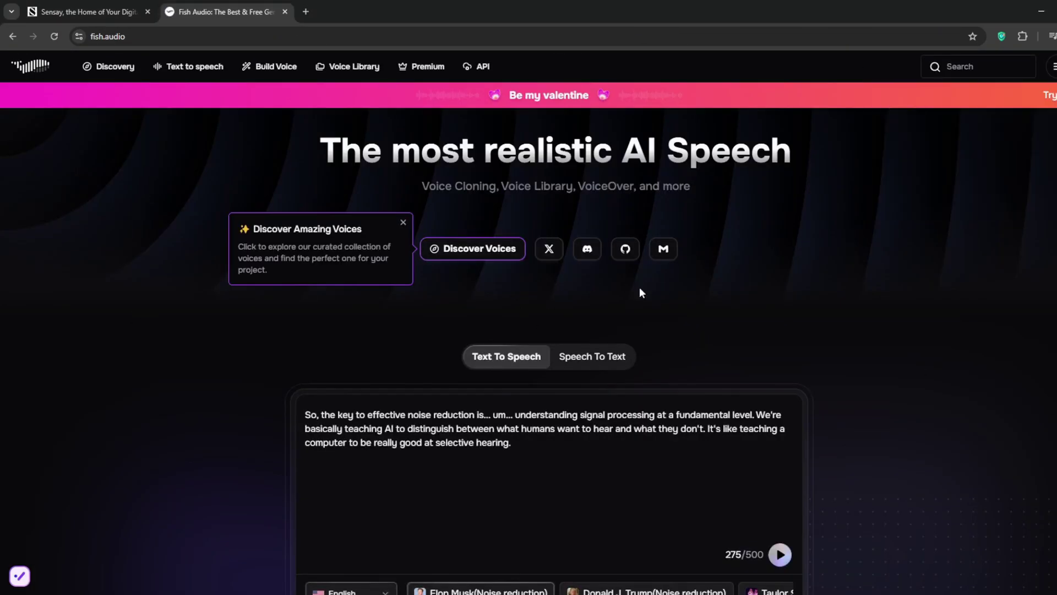
scroll(640, 292, "down", 3)
scroll(694, 295, "down", 3)
scroll(797, 294, "down", 3)
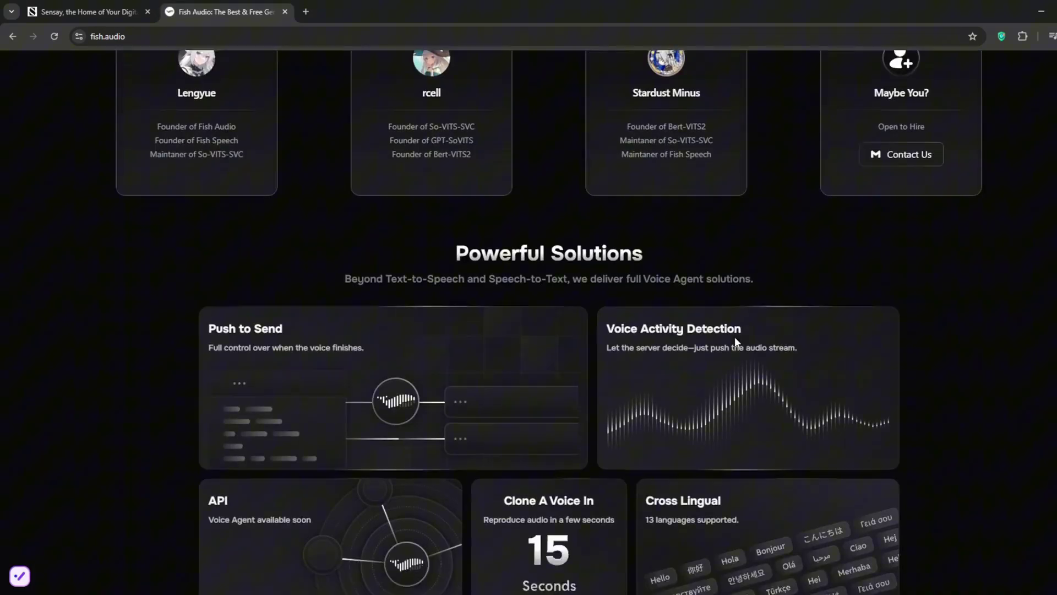
scroll(365, 295, "up", 3)
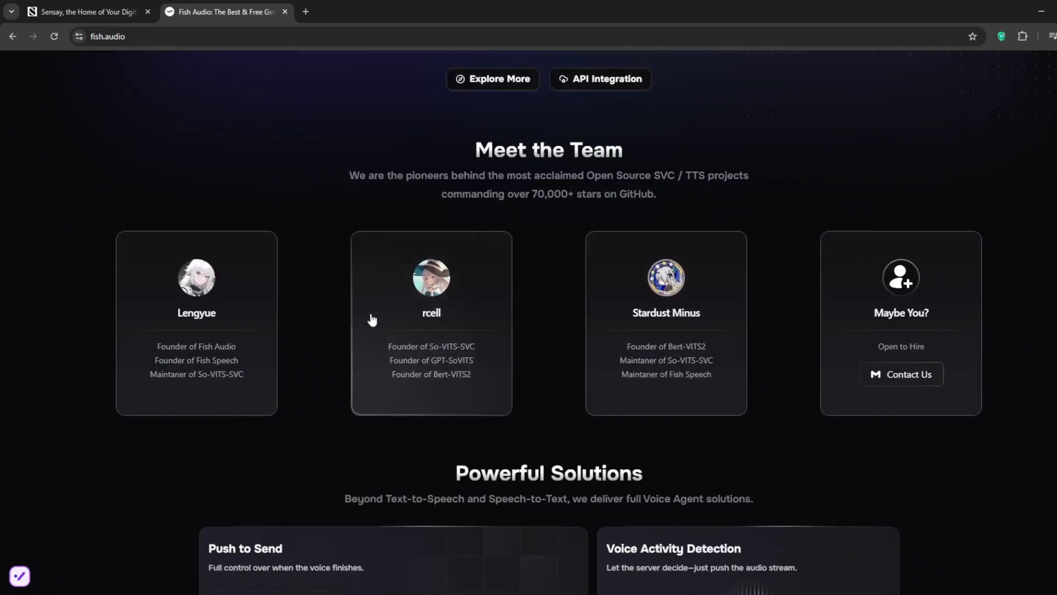
scroll(370, 320, "down", 2)
scroll(311, 370, "down", 3)
scroll(286, 361, "down", 2)
scroll(293, 363, "up", 2)
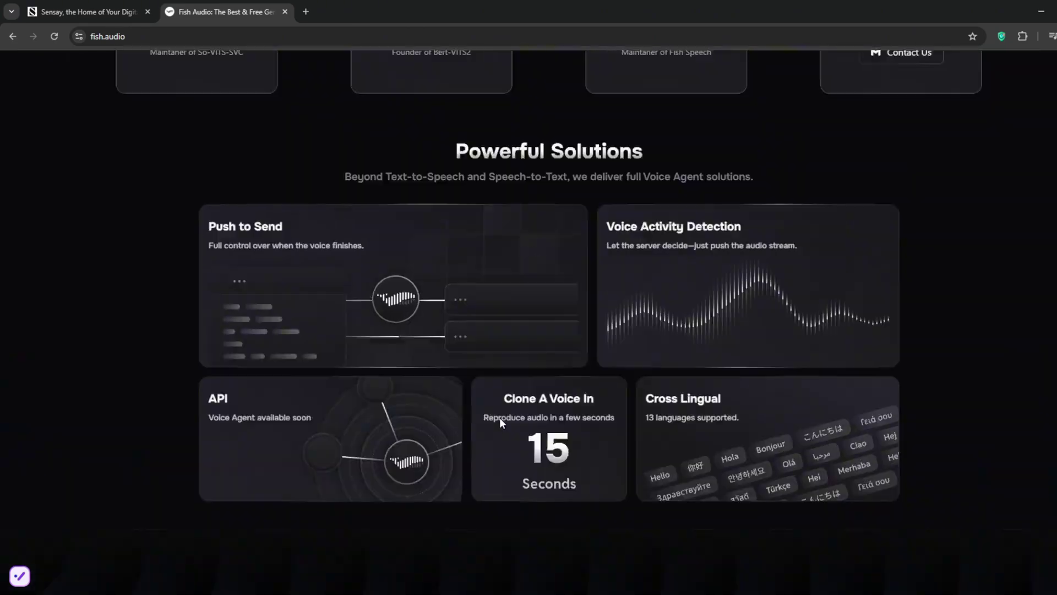
scroll(500, 418, "up", 3)
scroll(499, 417, "up", 3)
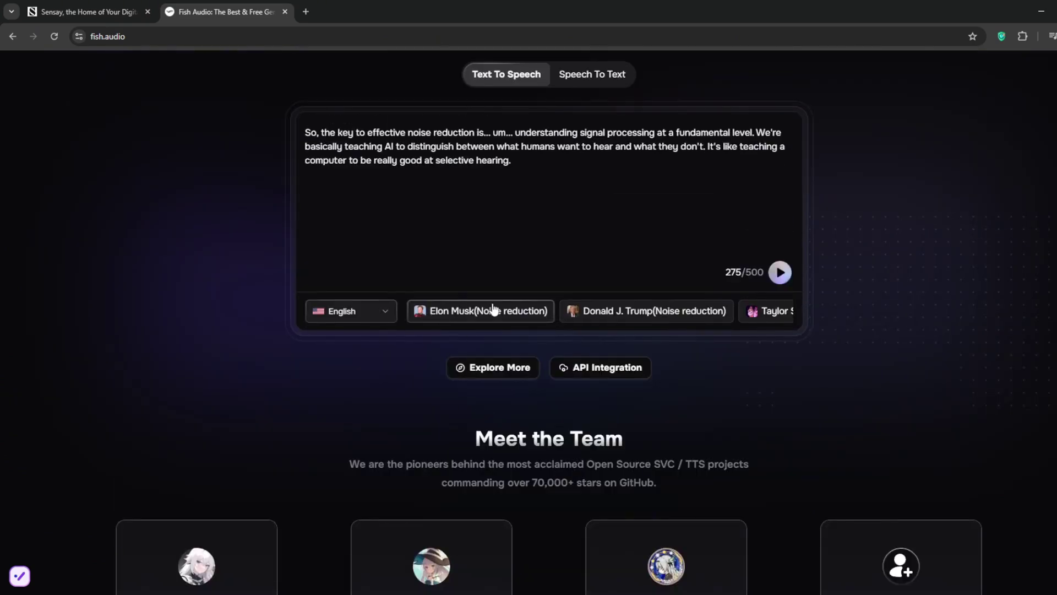
left_click(633, 310)
left_click(488, 374)
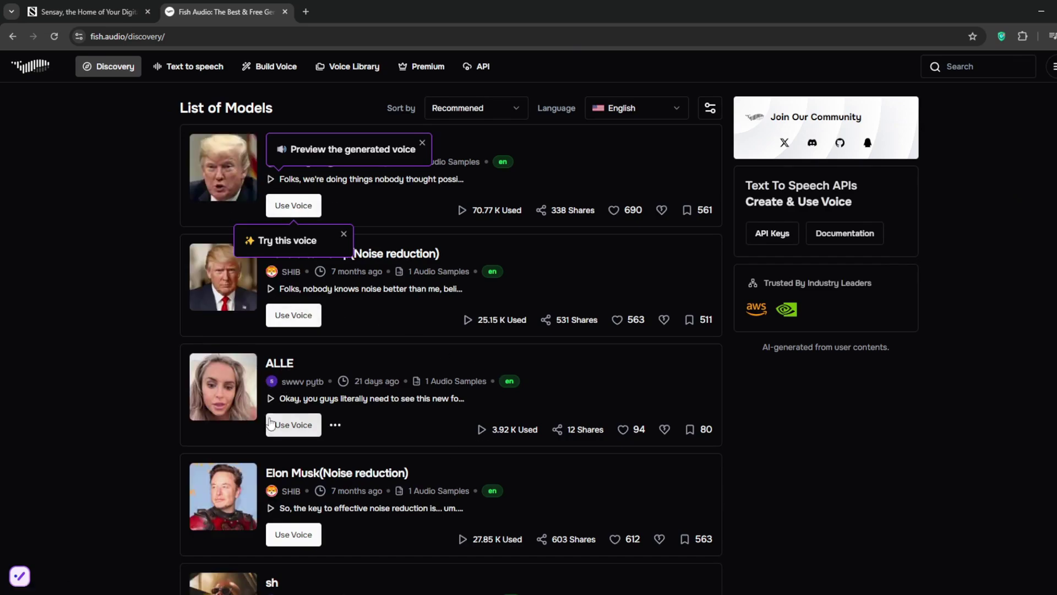
left_click(75, 10)
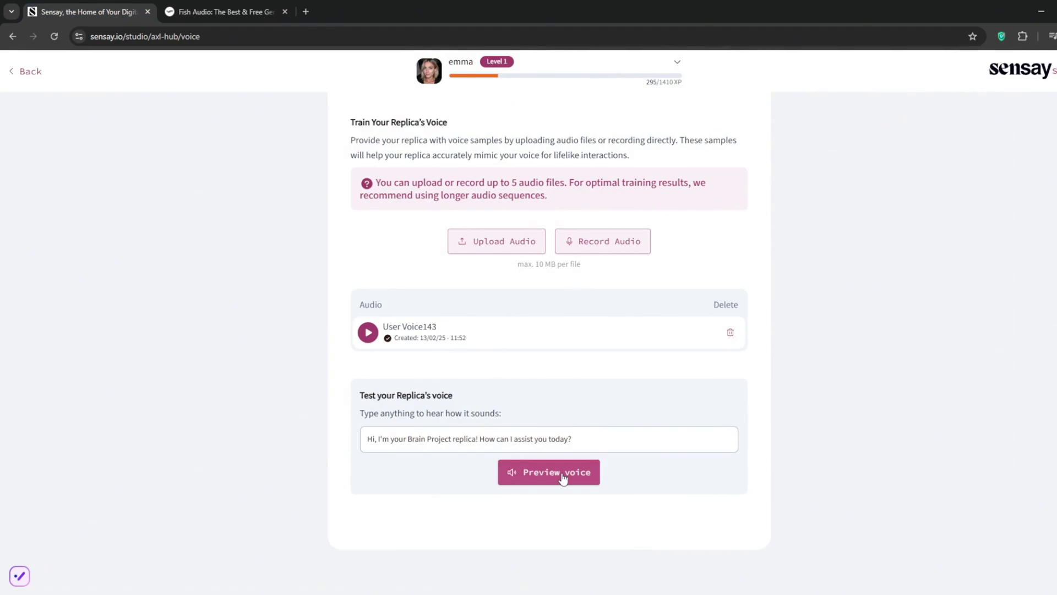
Generate and play a spoken preview of the voice test sentence.
left_click(562, 477)
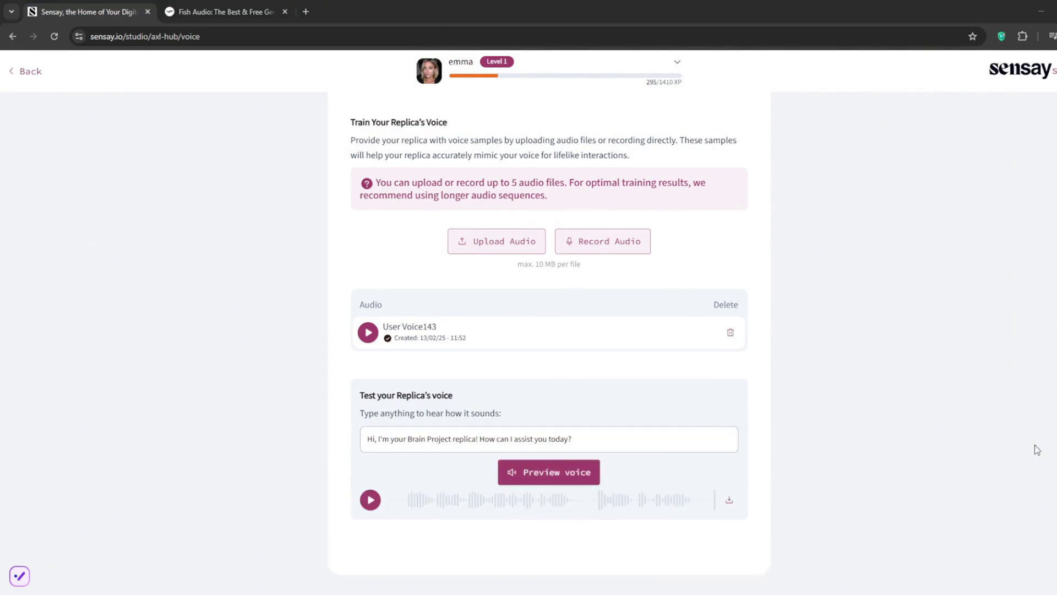
left_click(370, 500)
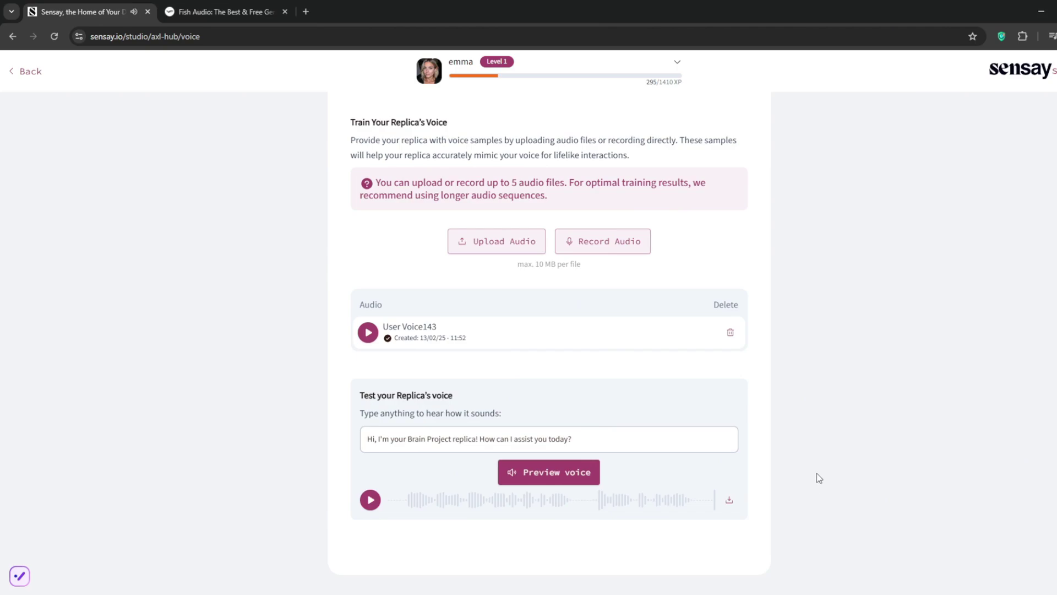
scroll(816, 473, "up", 5)
scroll(803, 458, "down", 7)
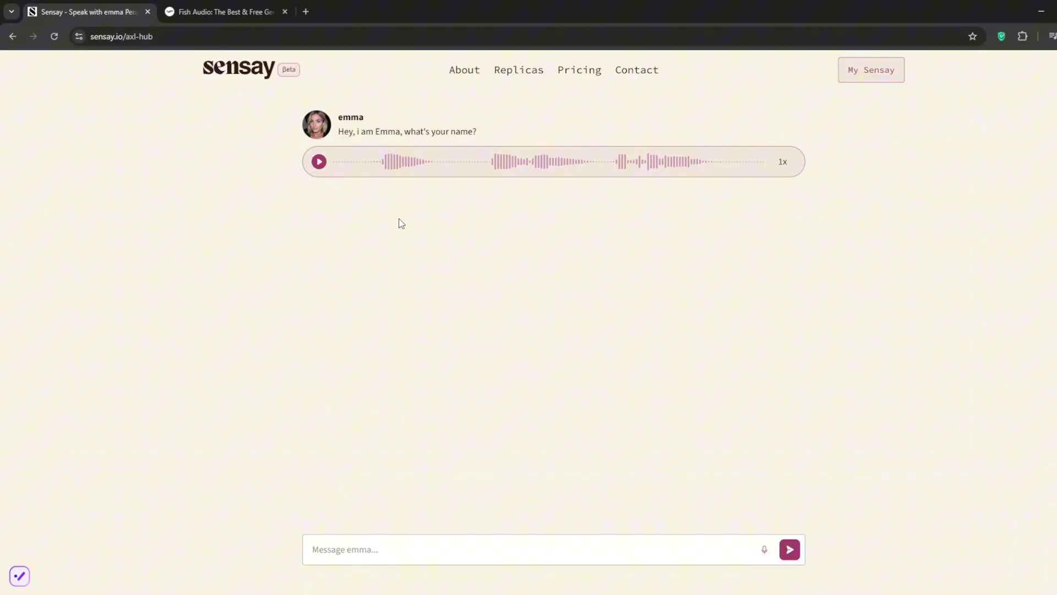
Back on the account page, ask emma 'whats your age?' in chat.
key("alt+Left")
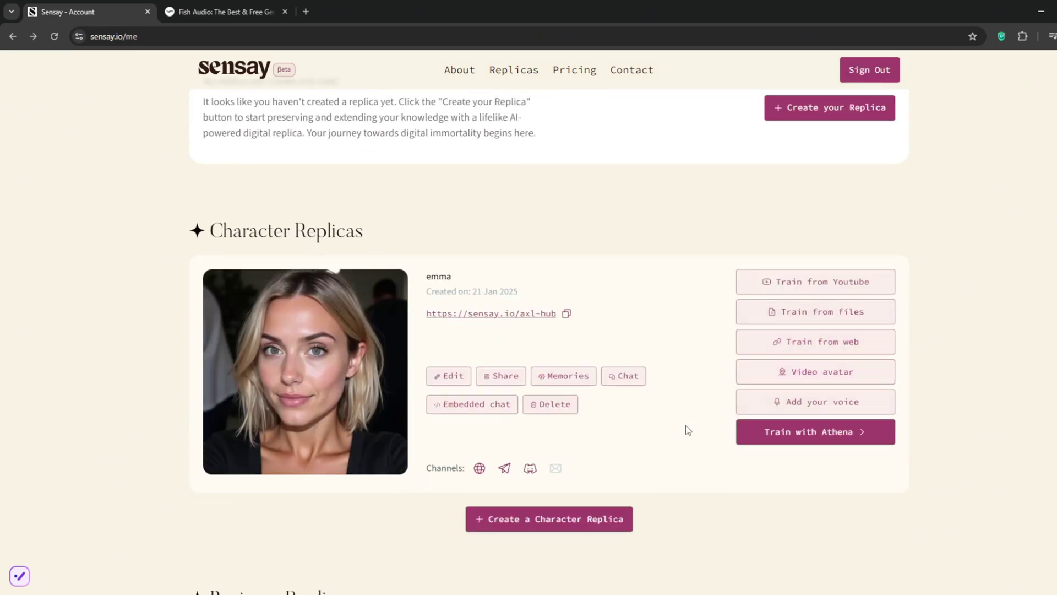
left_click(621, 375)
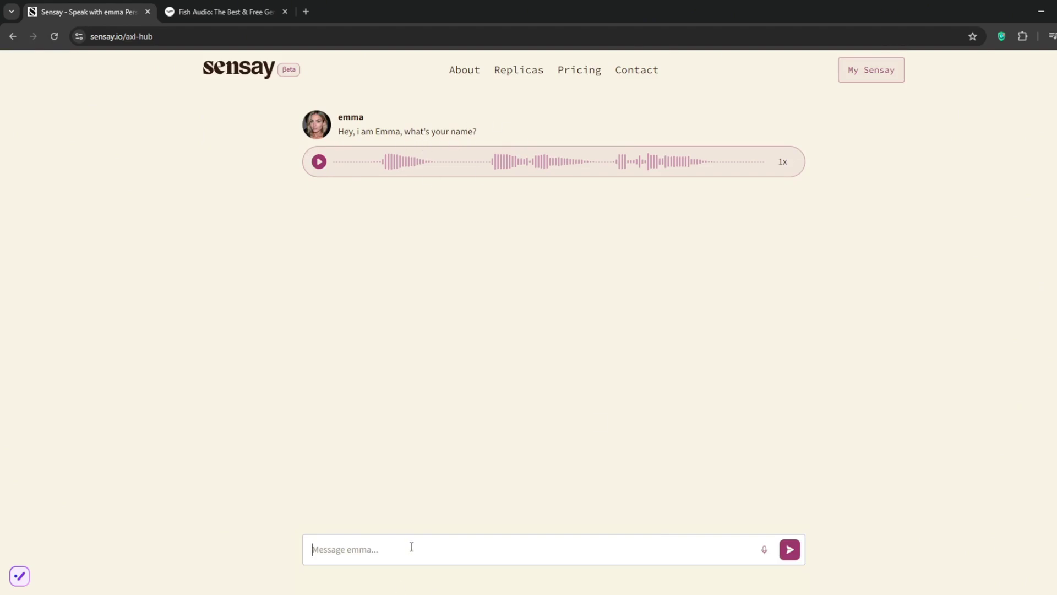
type("wha")
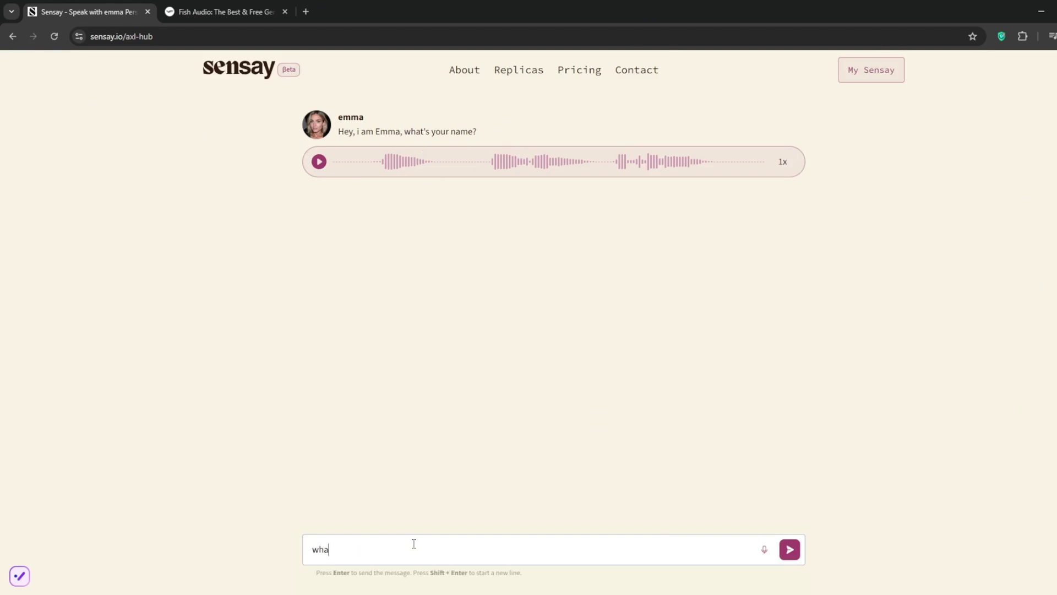
type("ts r age?")
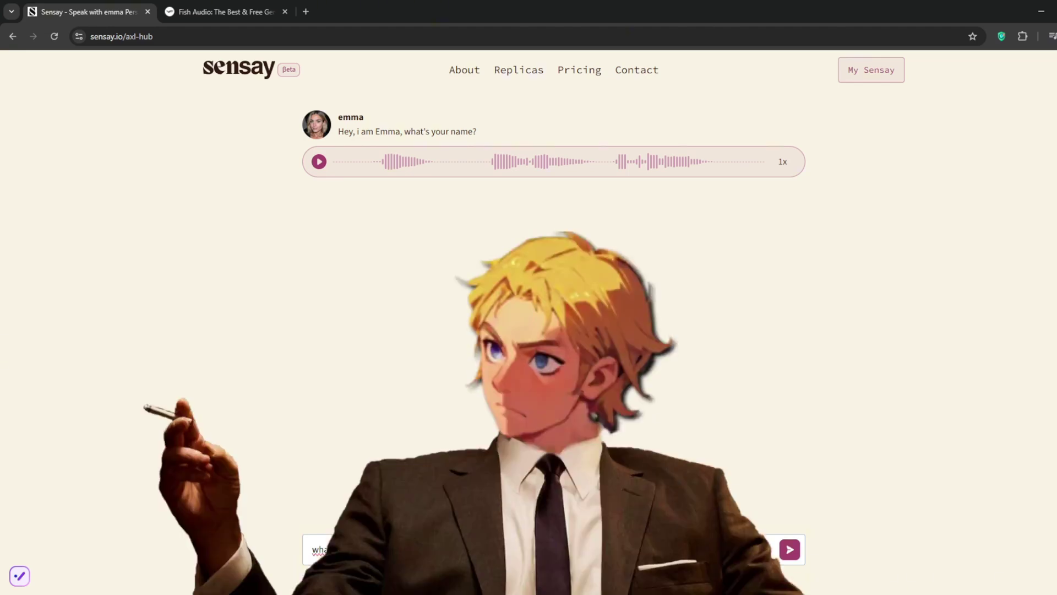
key("Return")
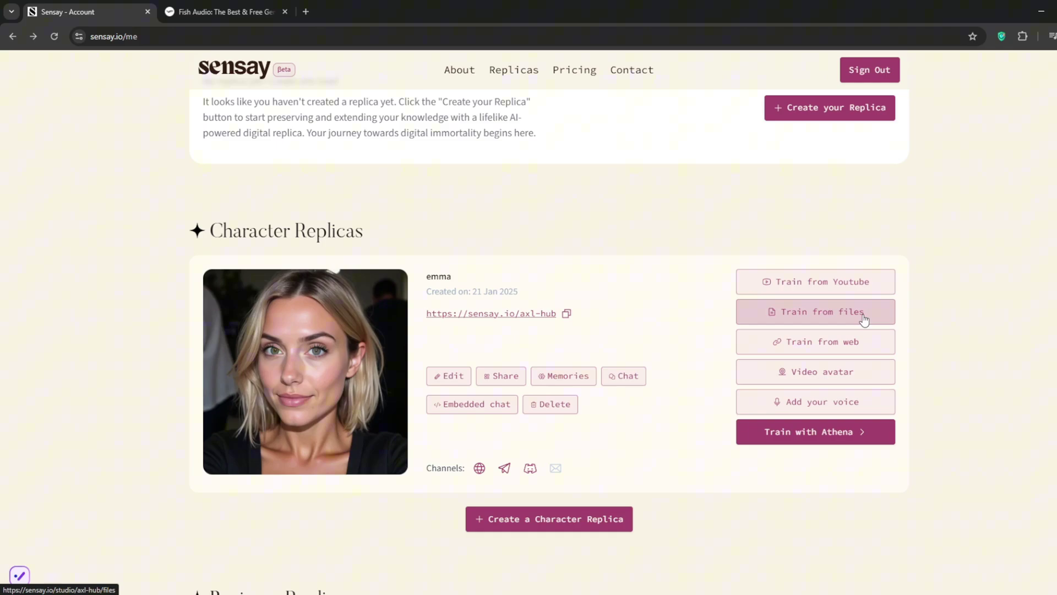
Open emma's Embedded chat page and select the whole code from '<div' to '</script>'.
left_click(479, 413)
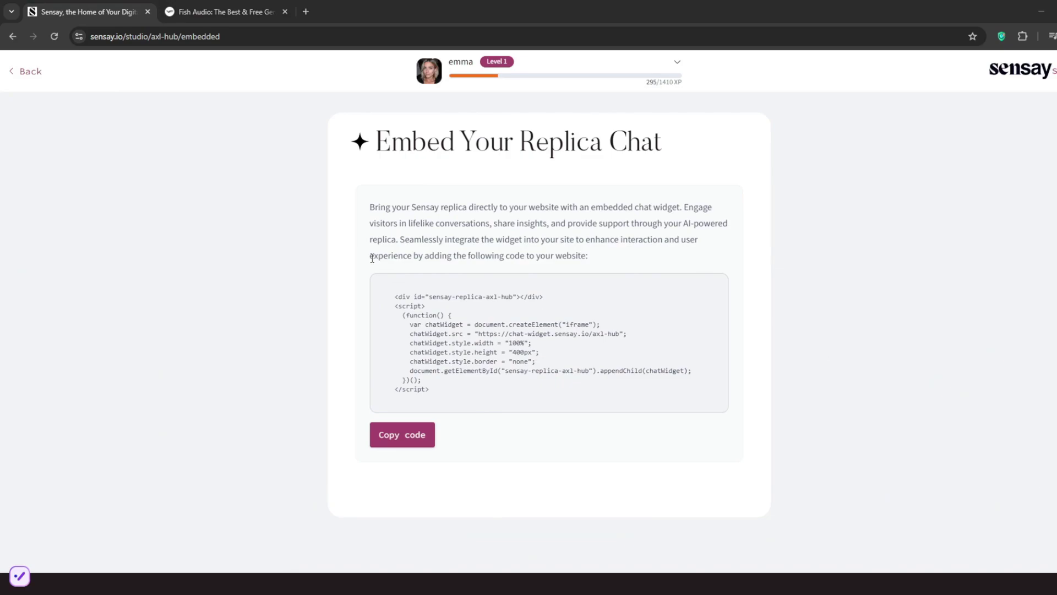
left_click_drag(404, 296, 583, 416)
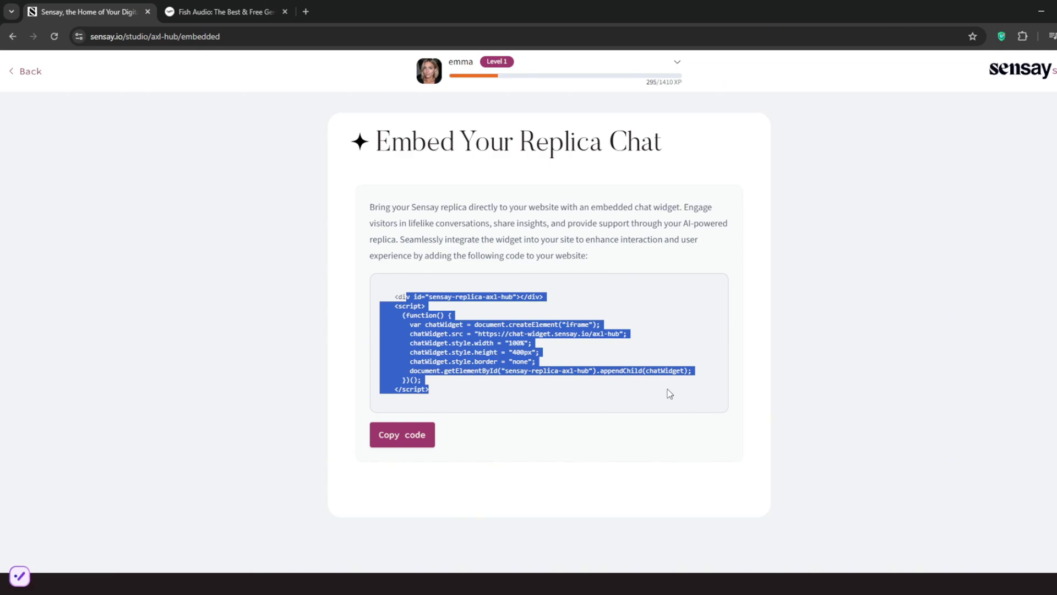
left_click(390, 222)
left_click_drag(393, 296, 542, 406)
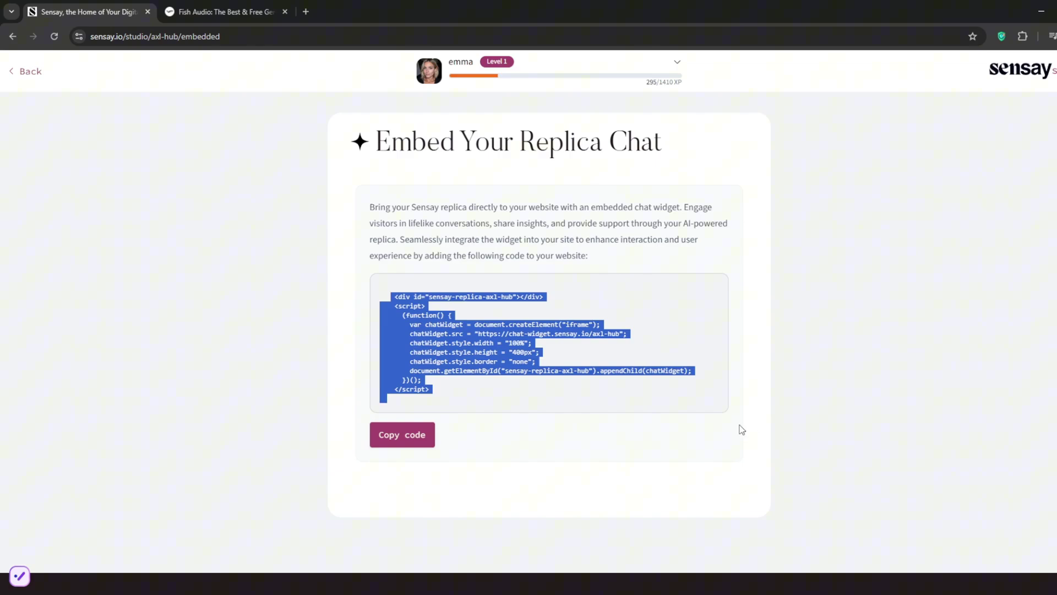